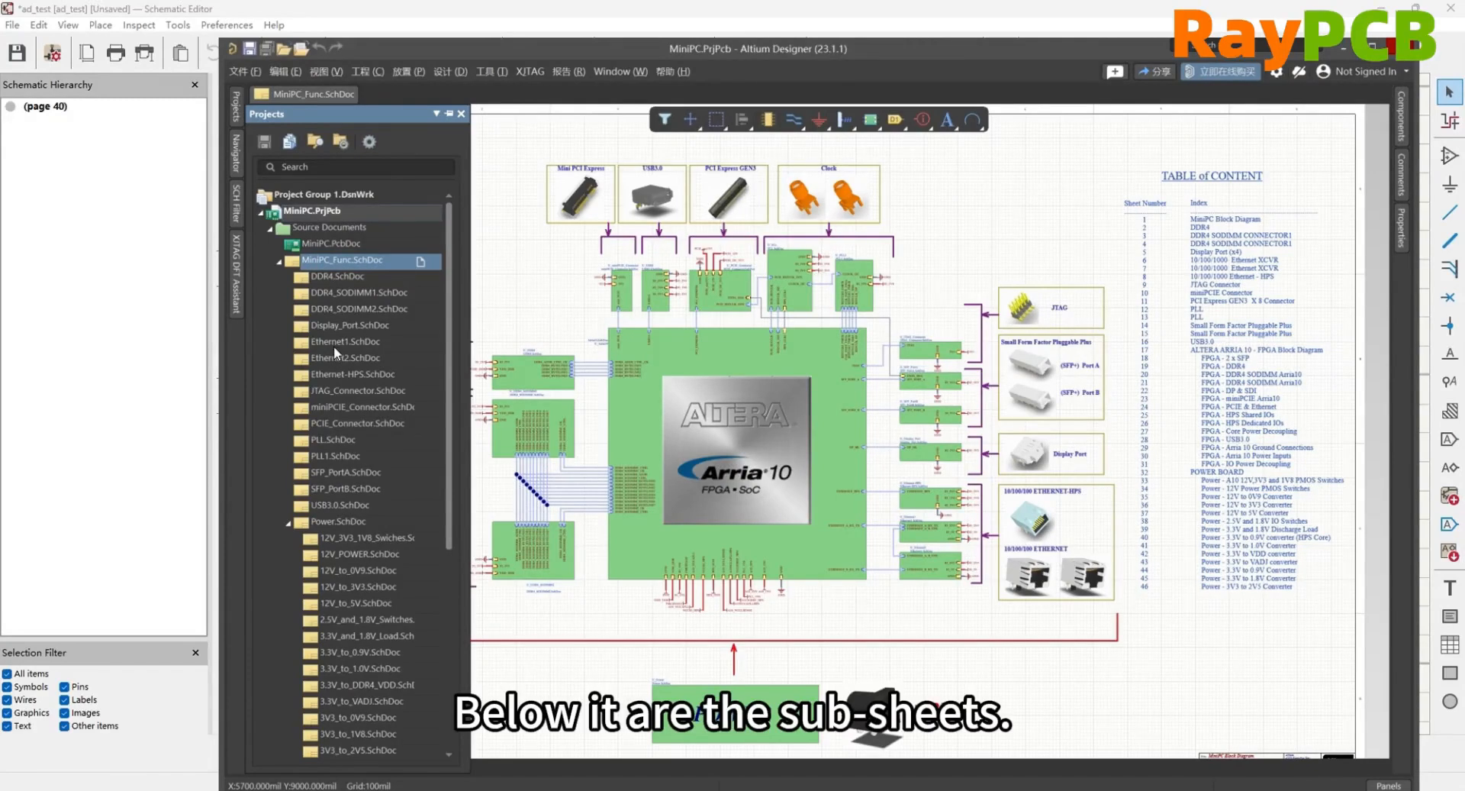
# - Switch to KiCad's Schematic Editor, start a non-KiCad schematic import that replaces the current contents, and browse to the Mini PC - Motherboard folder
pyautogui.click(132, 277)
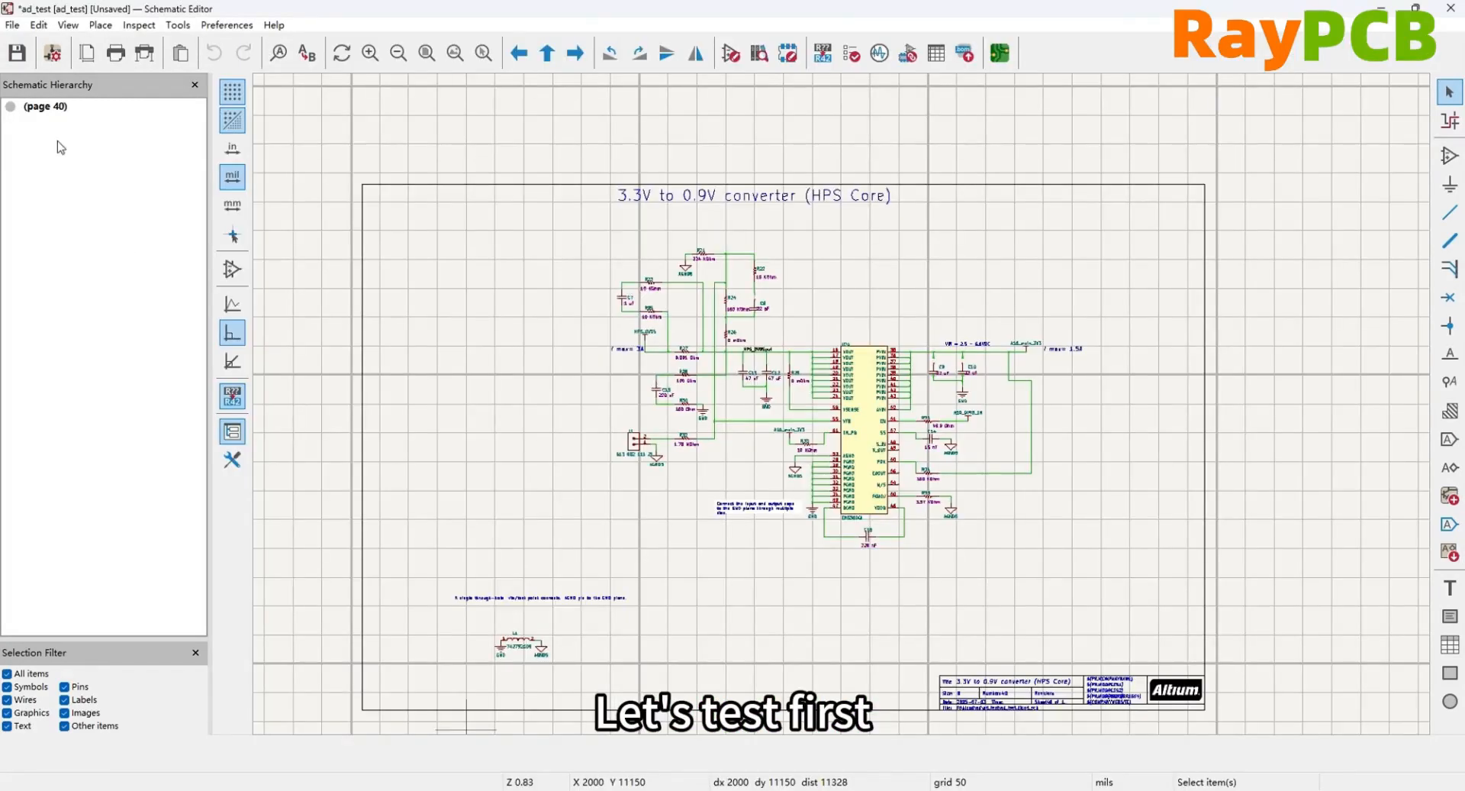
pyautogui.click(12, 25)
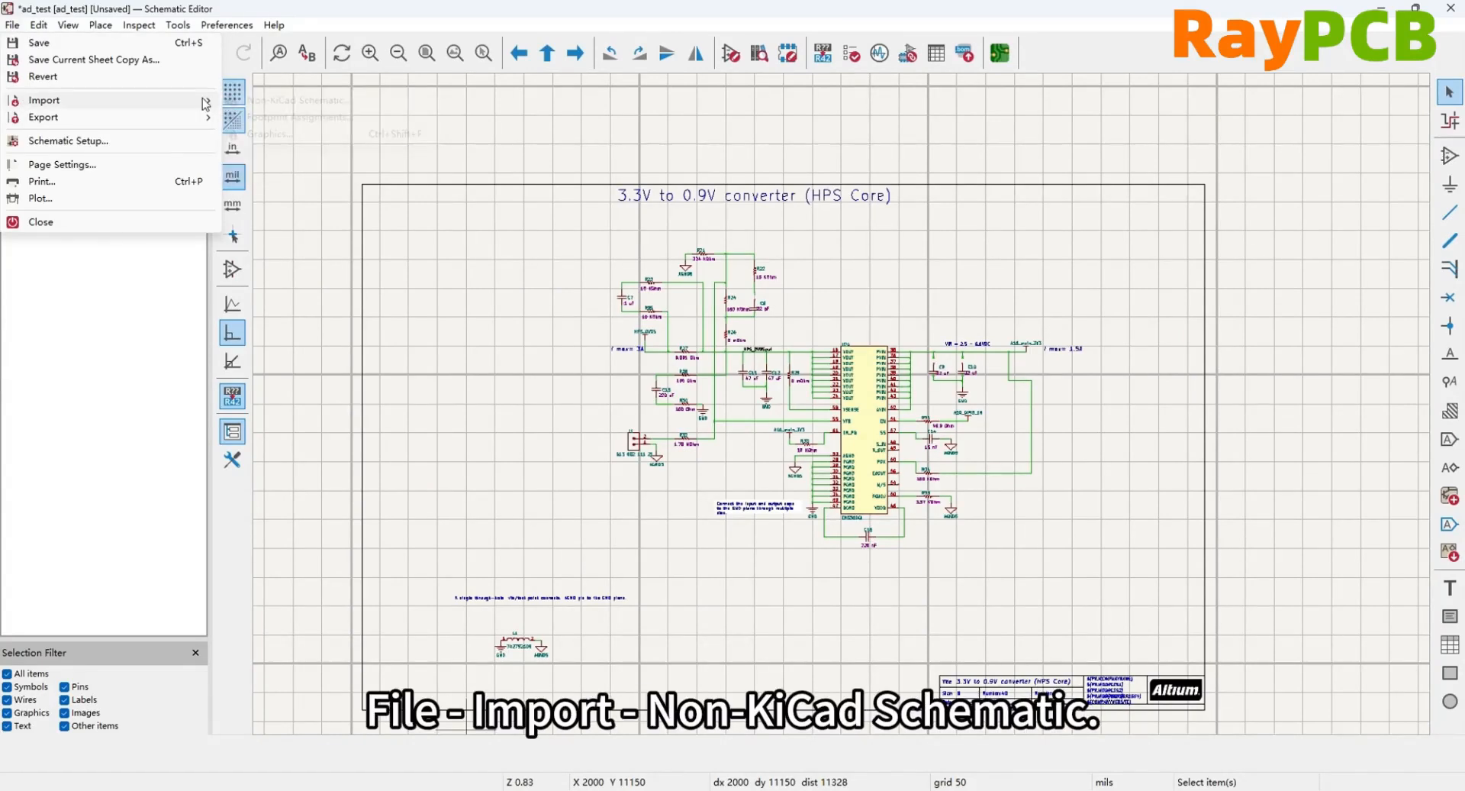
pyautogui.click(256, 102)
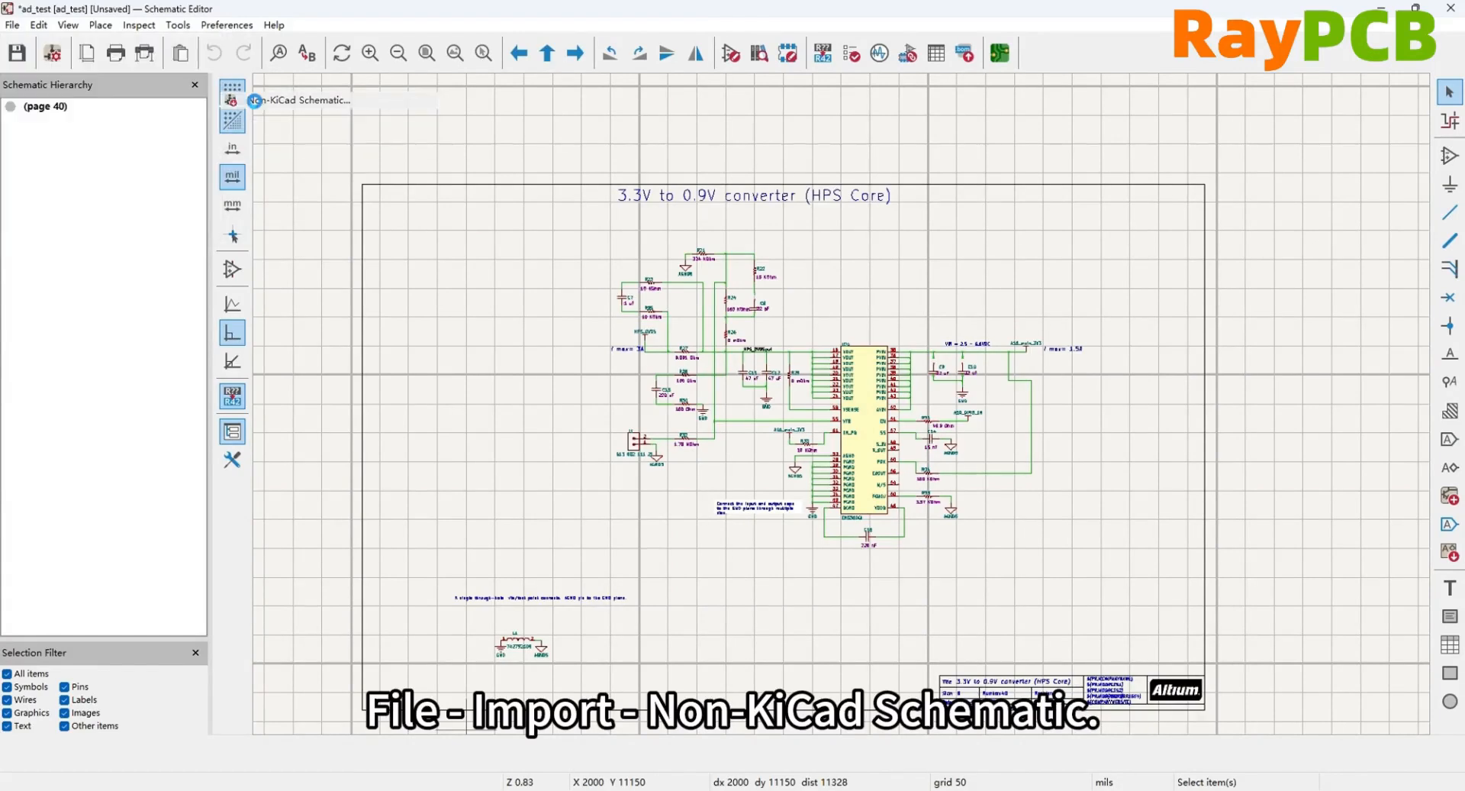
pyautogui.click(771, 426)
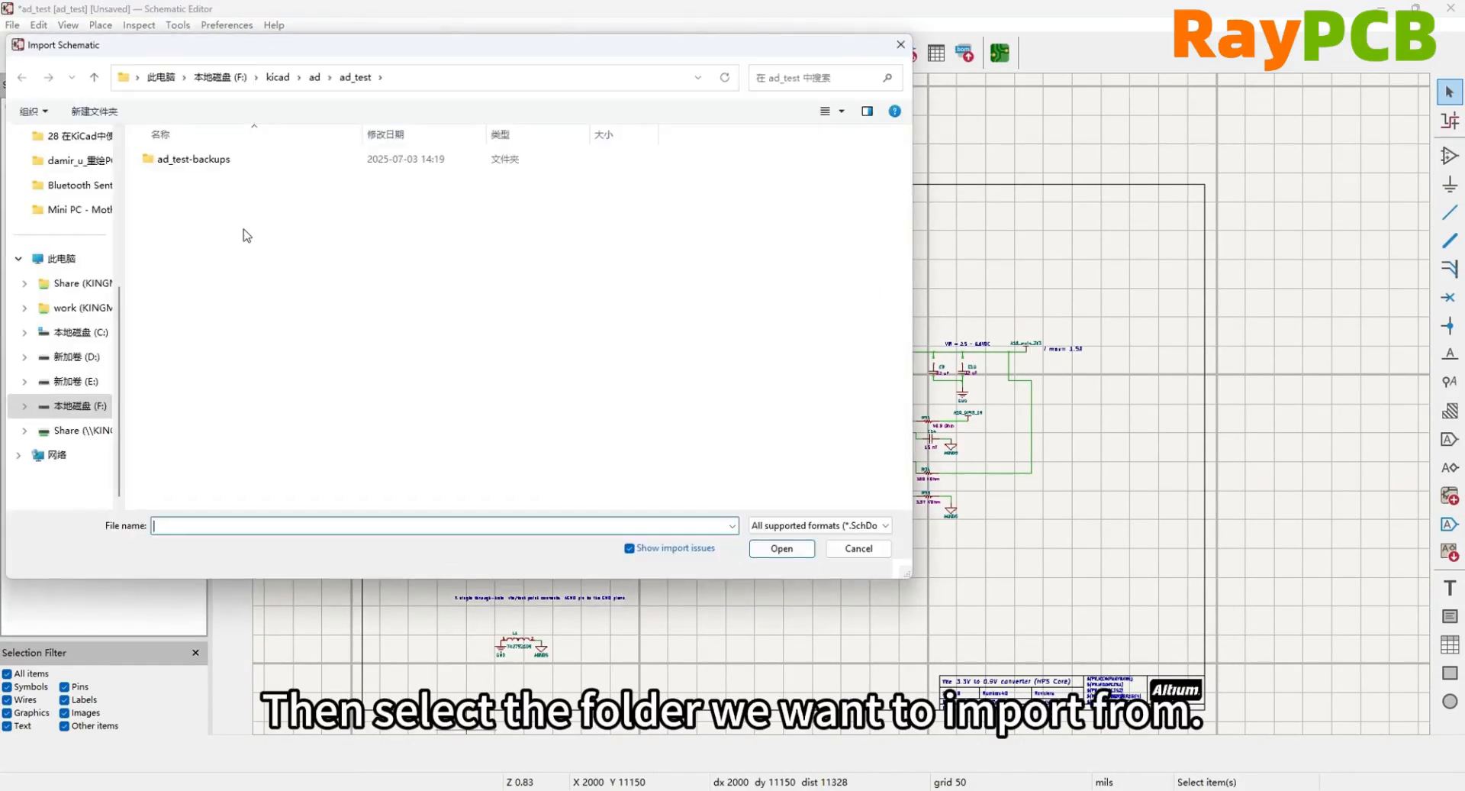
pyautogui.click(315, 77)
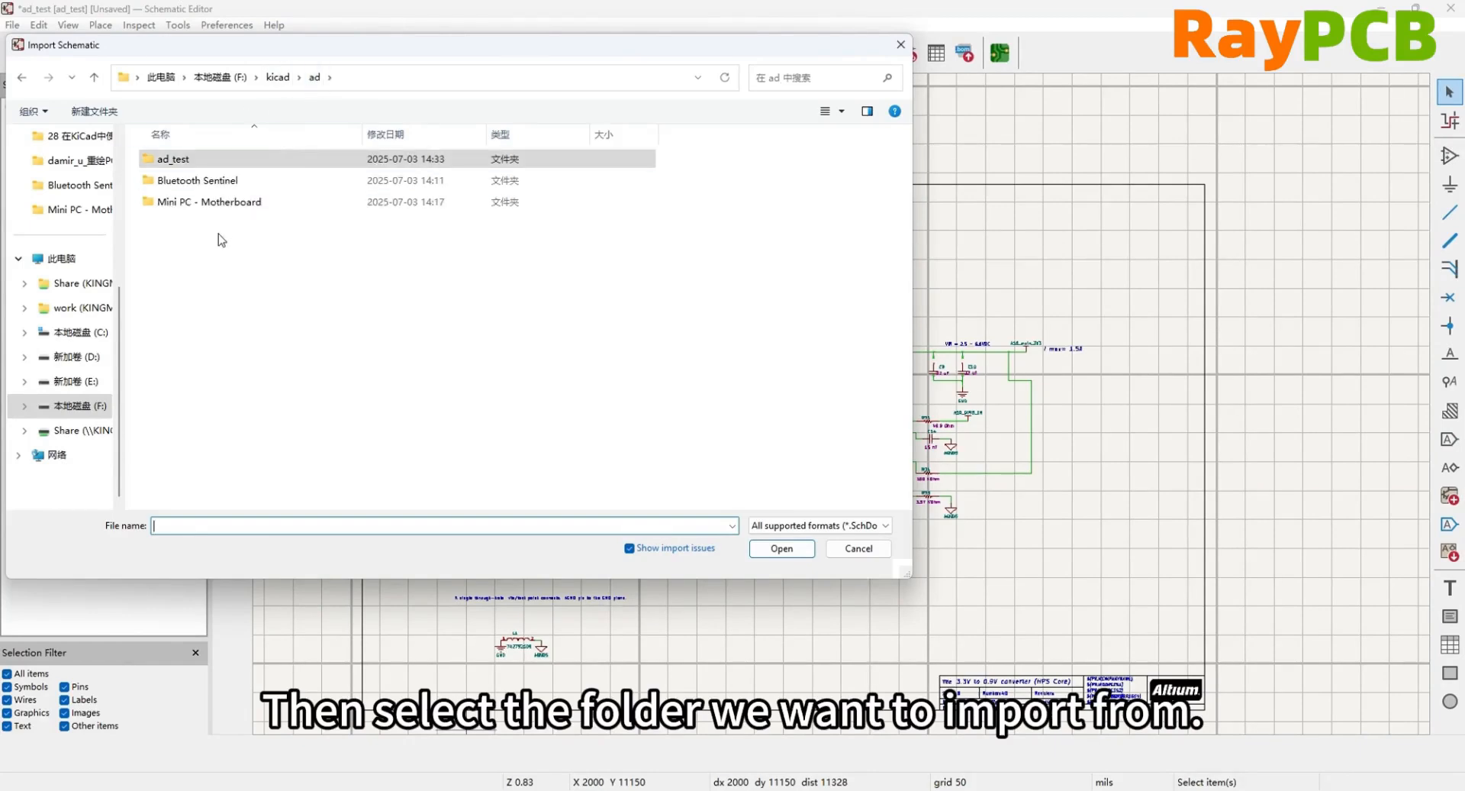
pyautogui.click(197, 202)
pyautogui.doubleClick(197, 202)
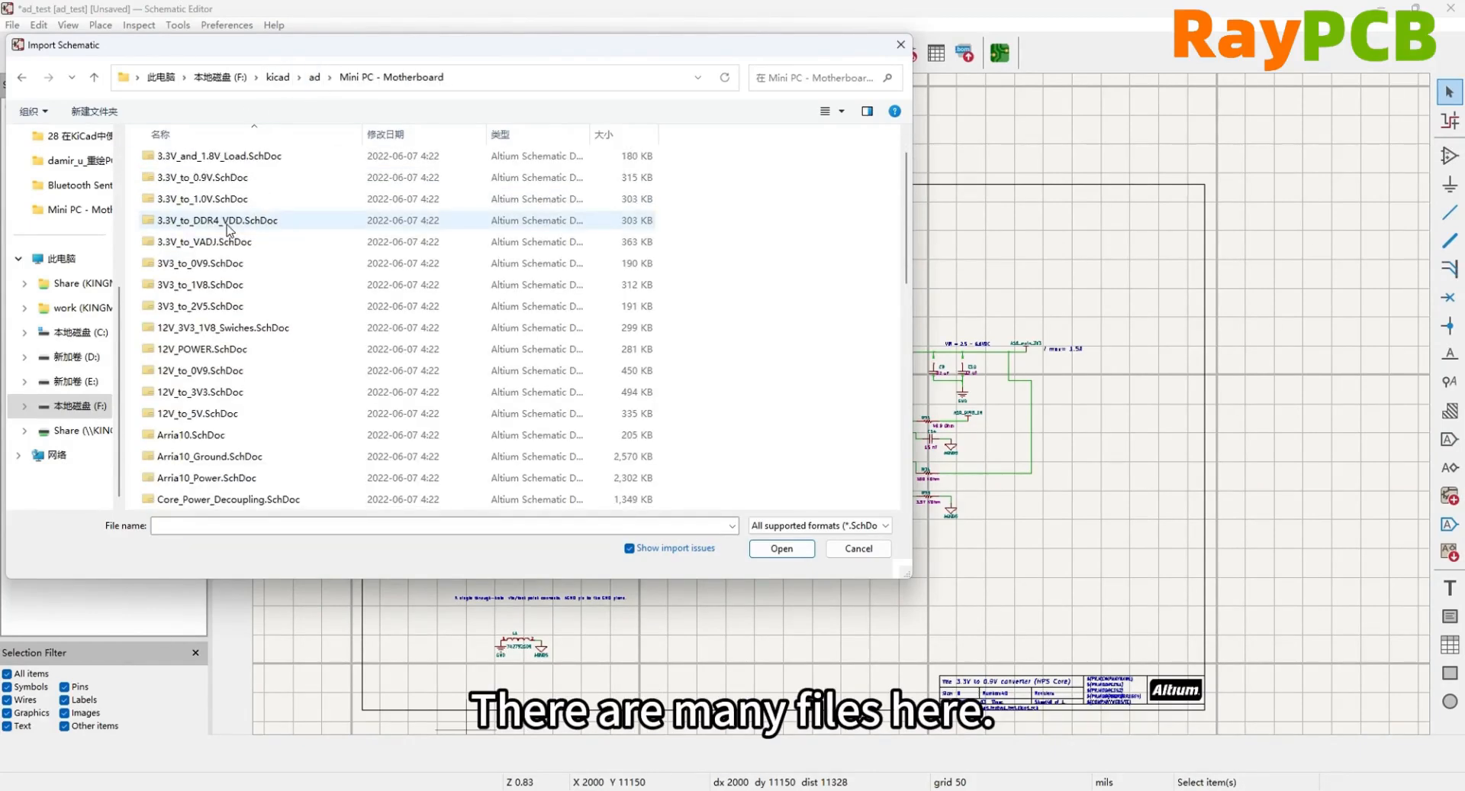
# - Import the sub-sheet Ethernet1.SchDoc and dismiss the import report
pyautogui.scroll(-3, 248, 340)
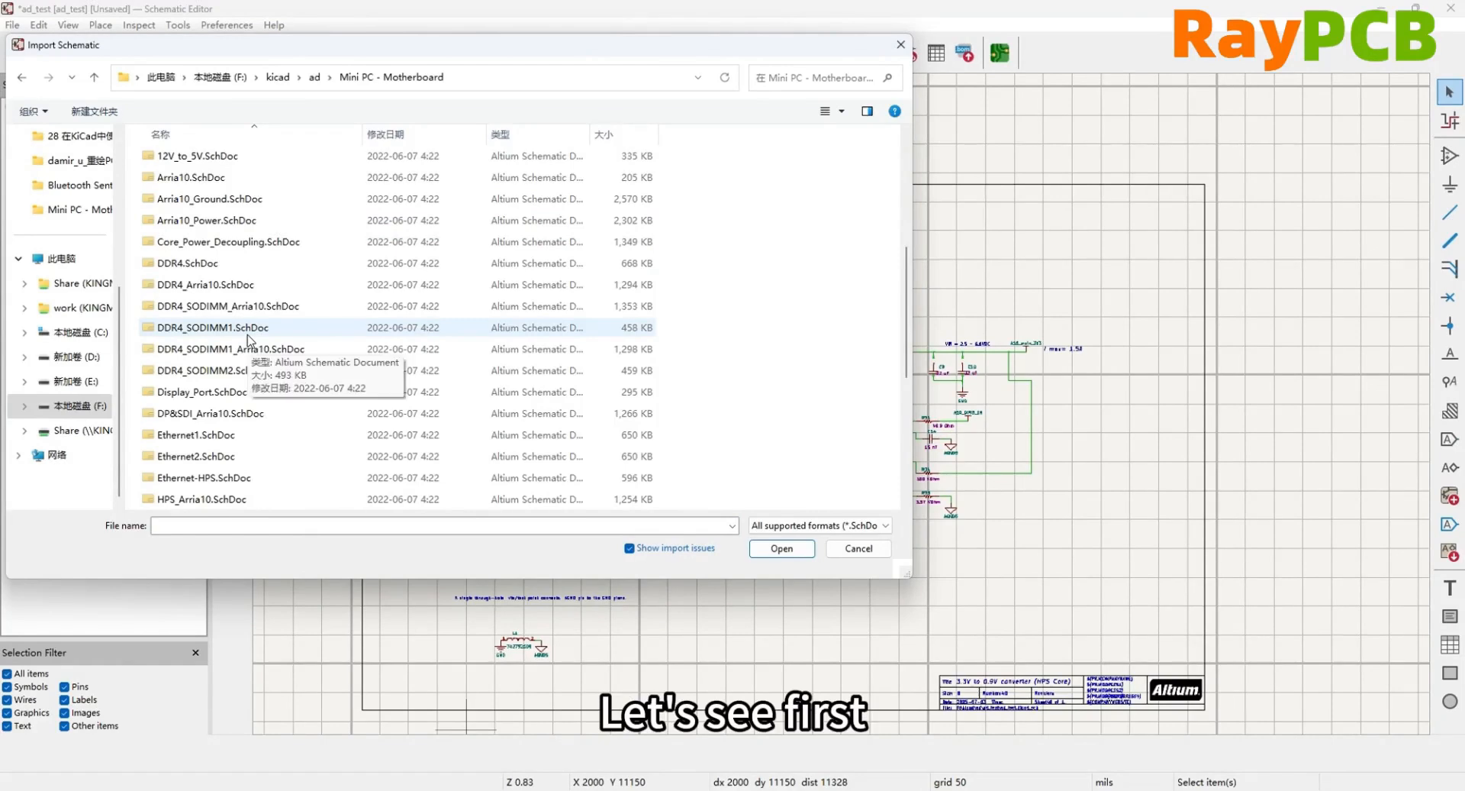
pyautogui.scroll(-1, 341, 354)
pyautogui.scroll(1, 252, 386)
pyautogui.doubleClick(214, 434)
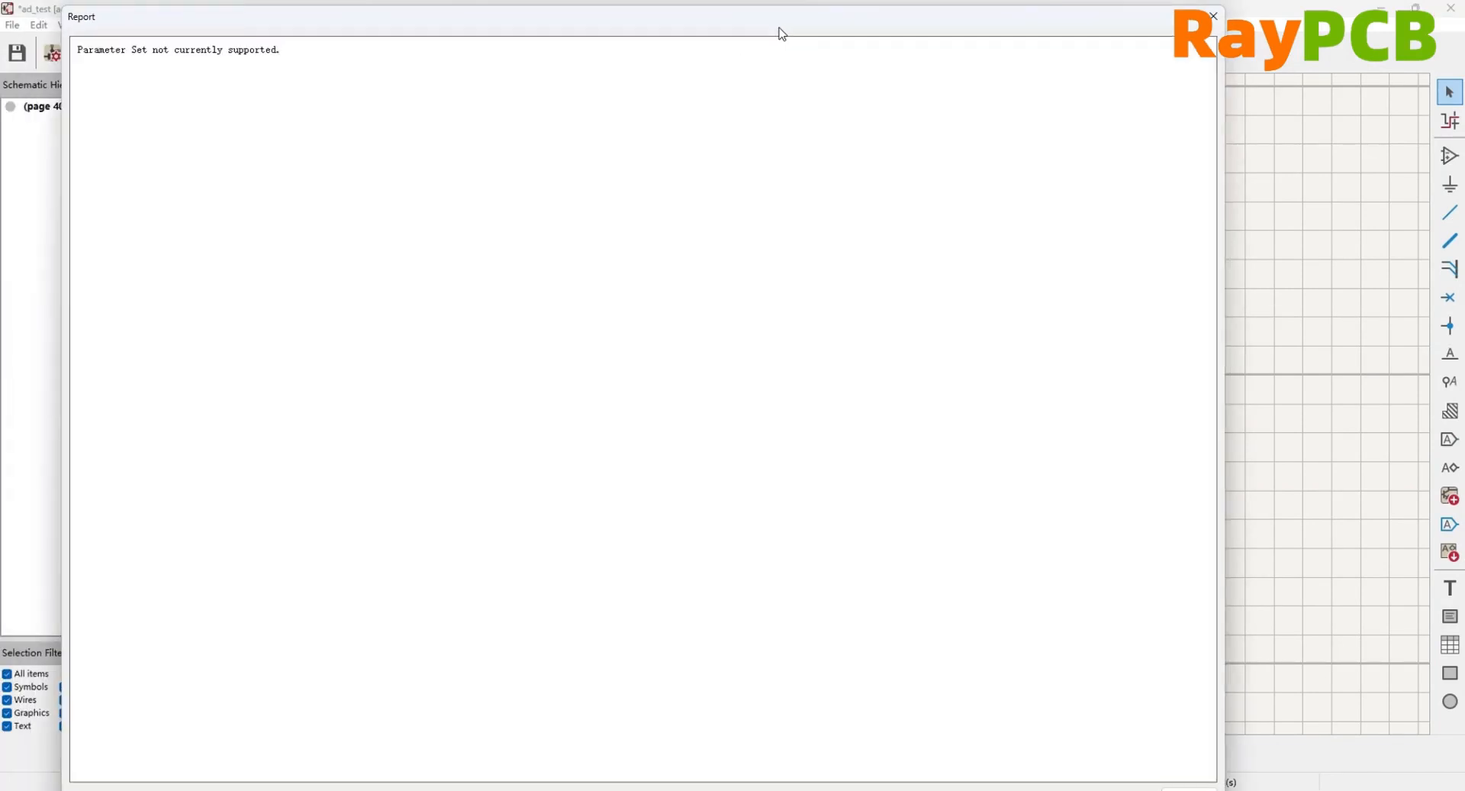
pyautogui.moveTo(795, 9); pyautogui.dragTo(797, 0)
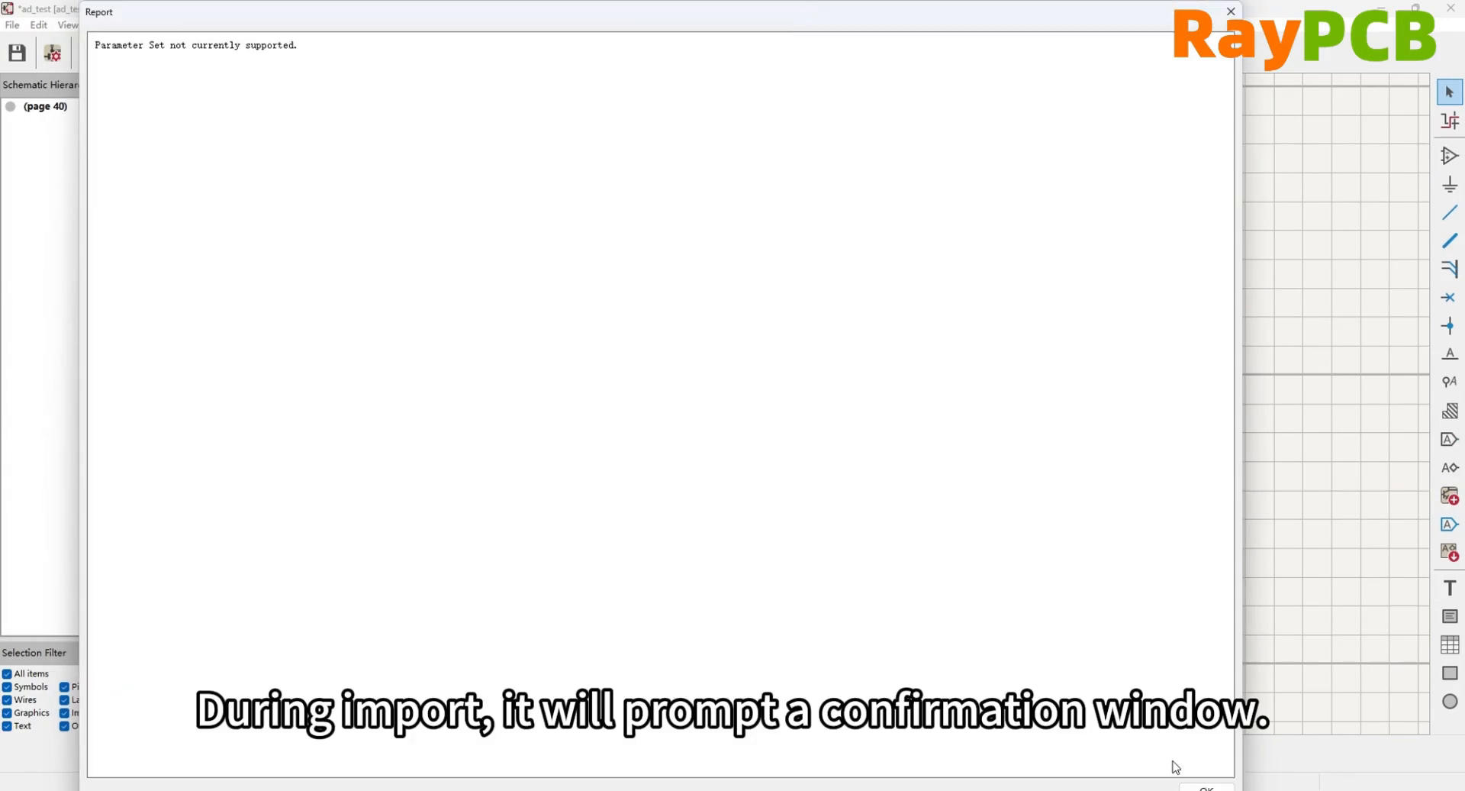
pyautogui.click(1213, 784)
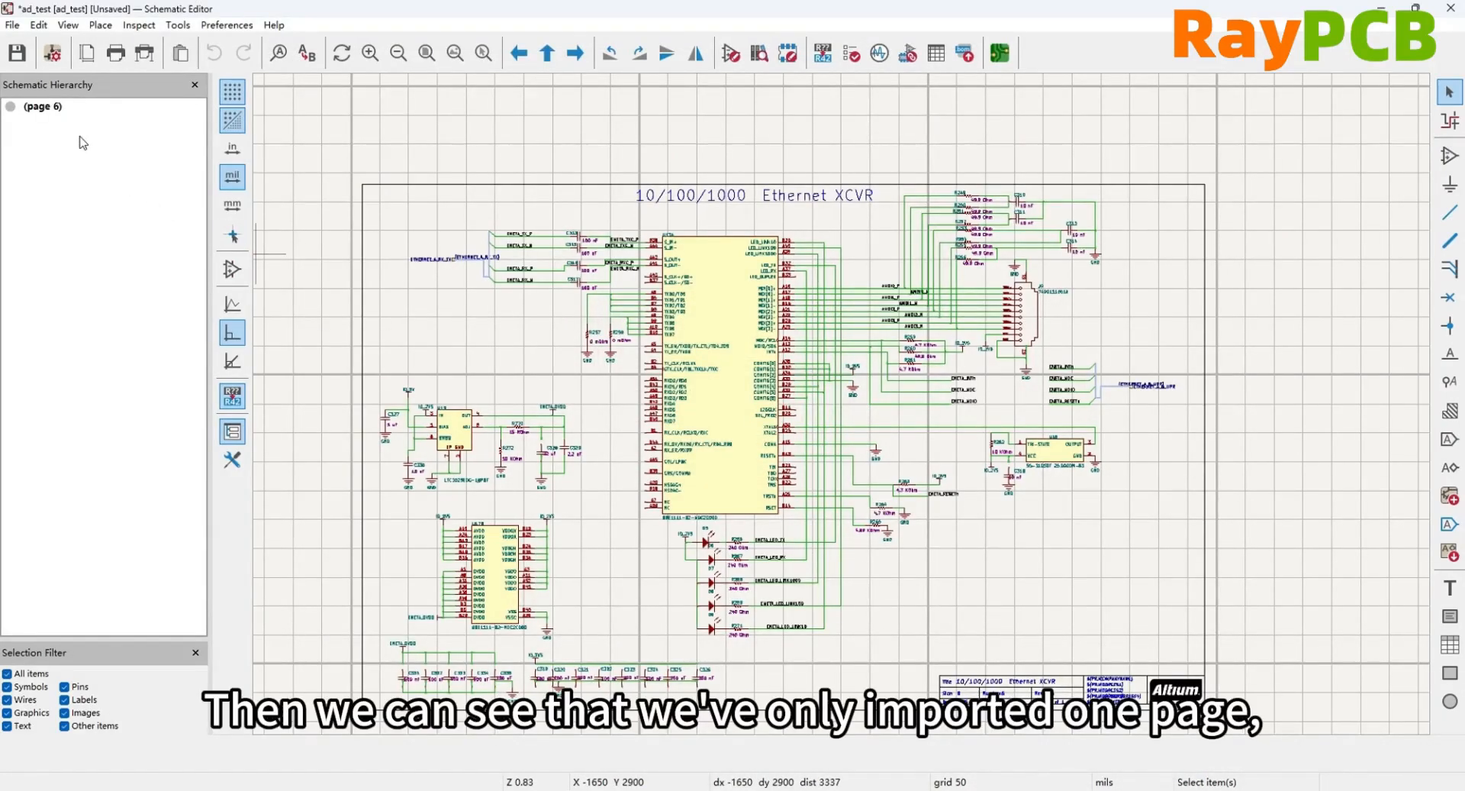
pyautogui.click(41, 115)
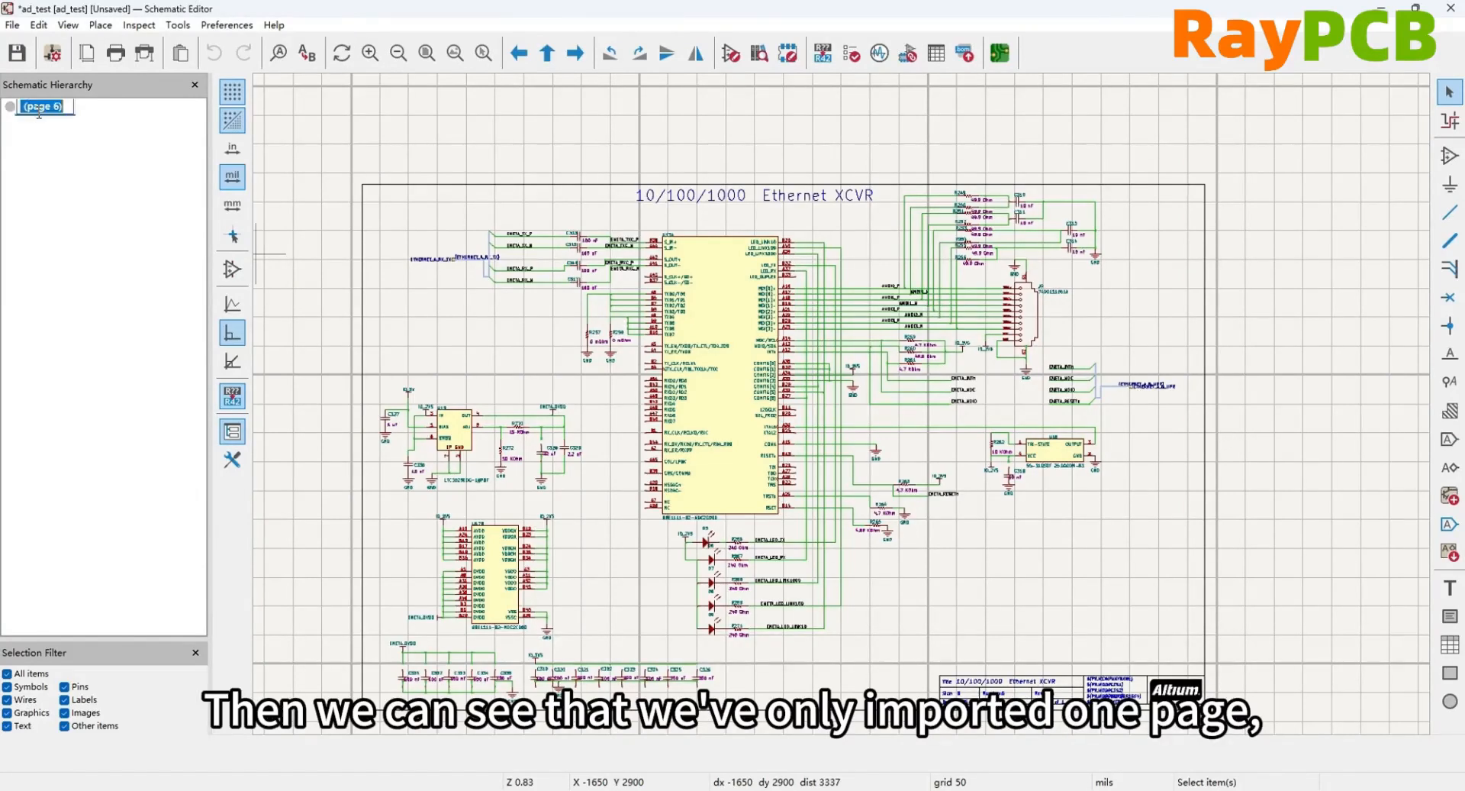
pyautogui.click(94, 103)
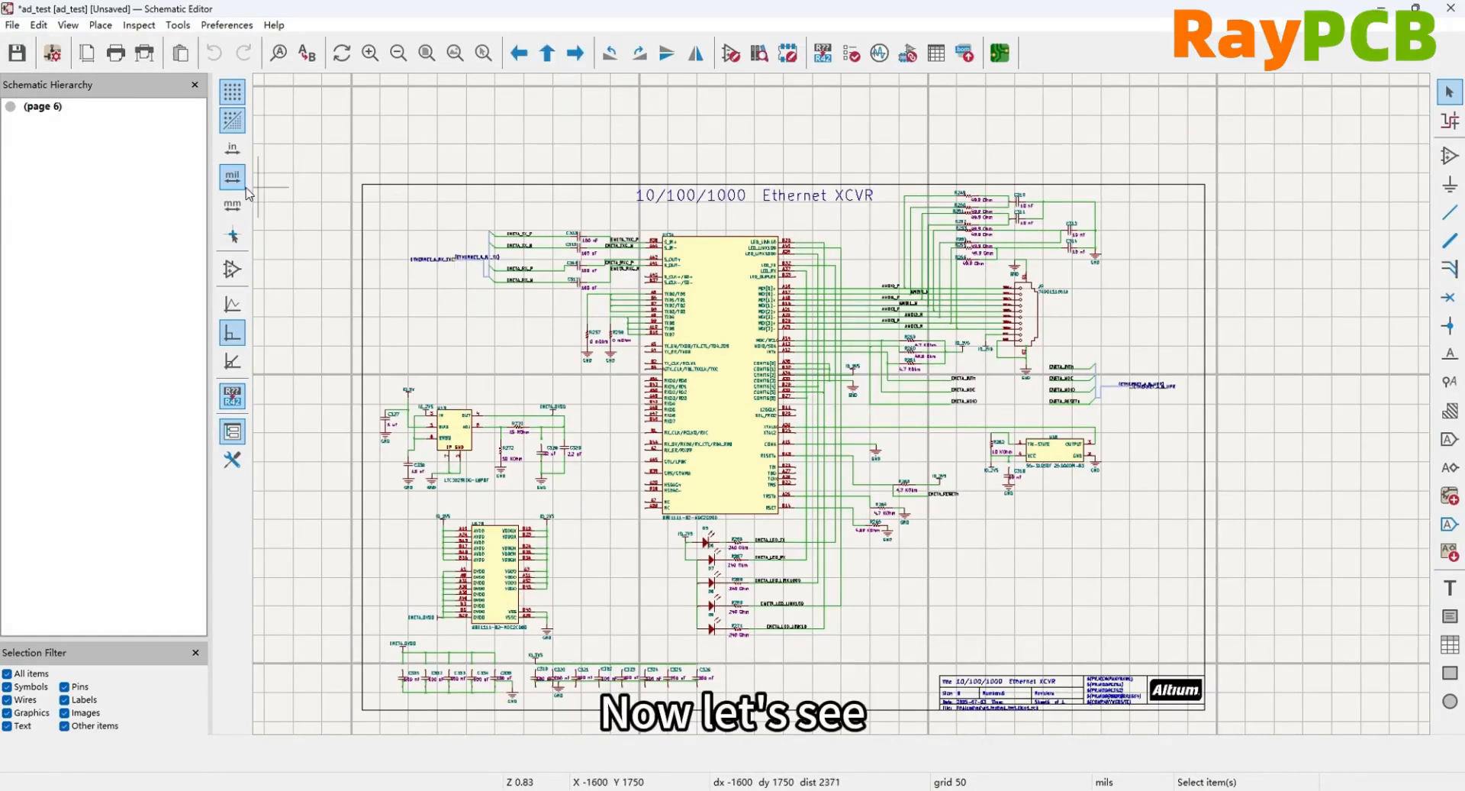
# - Start another non-KiCad schematic import, agree to replace the current schematic, and open the Mini PC - Motherboard folder
pyautogui.click(12, 24)
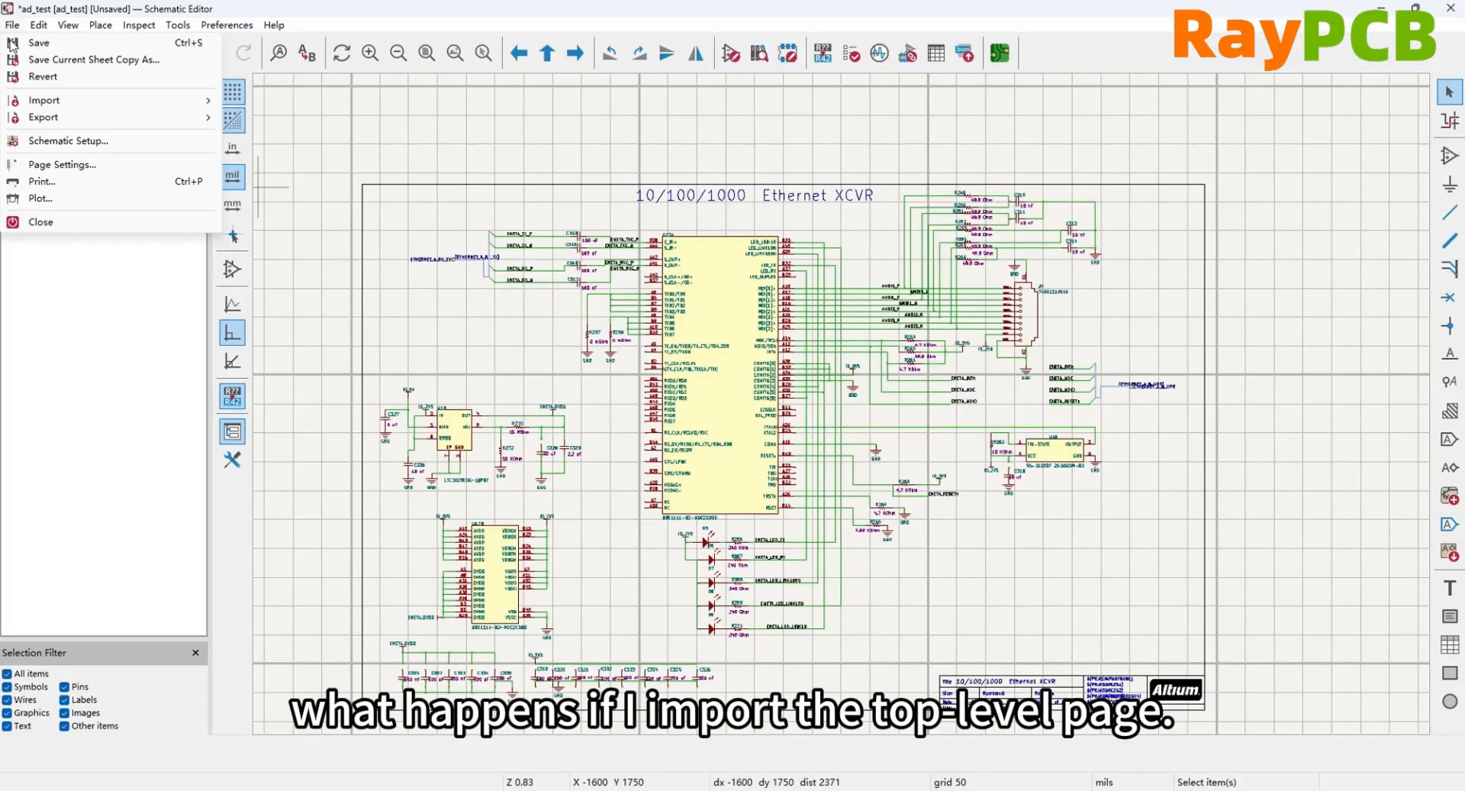
pyautogui.moveTo(90, 108)
pyautogui.click(260, 100)
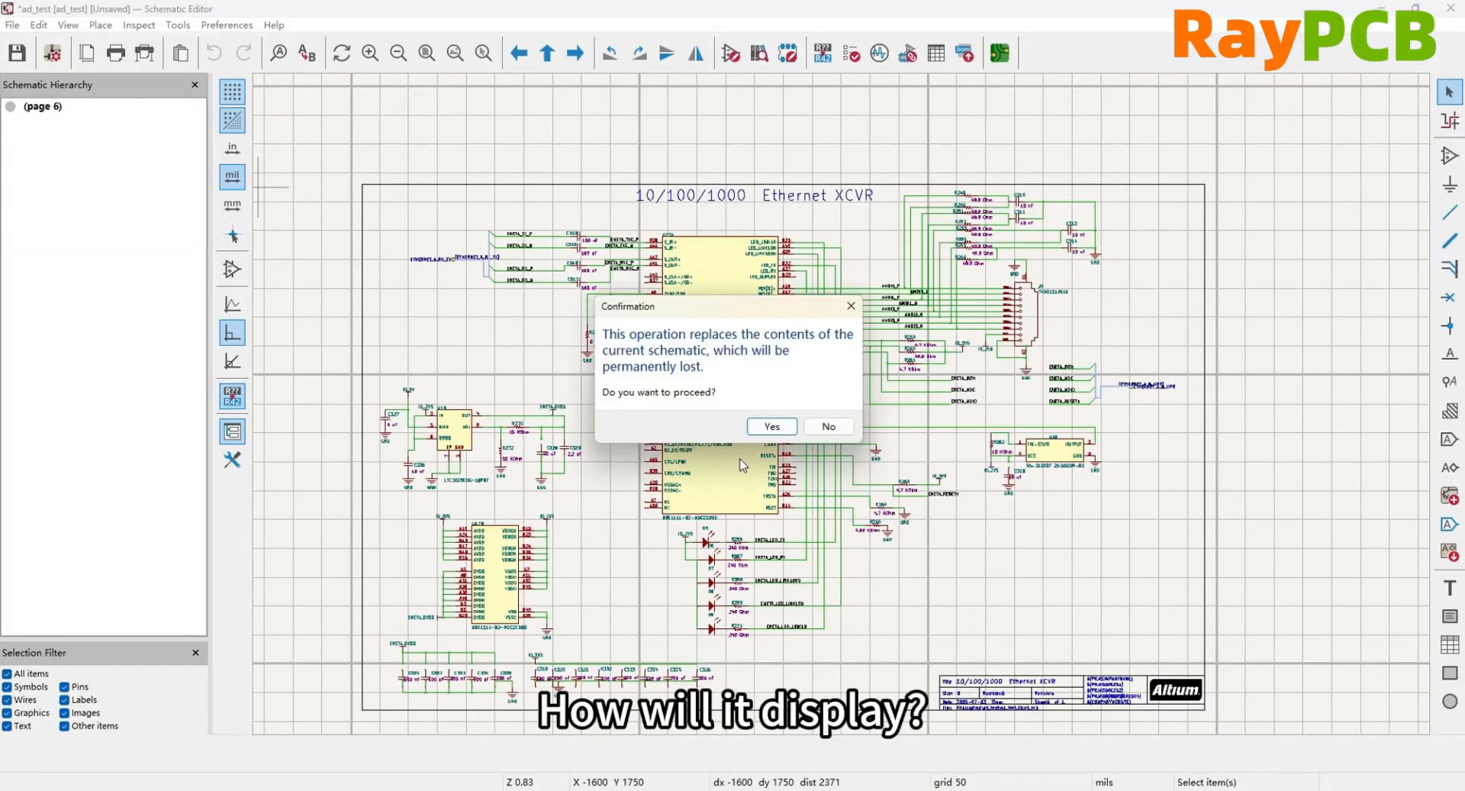
pyautogui.click(773, 426)
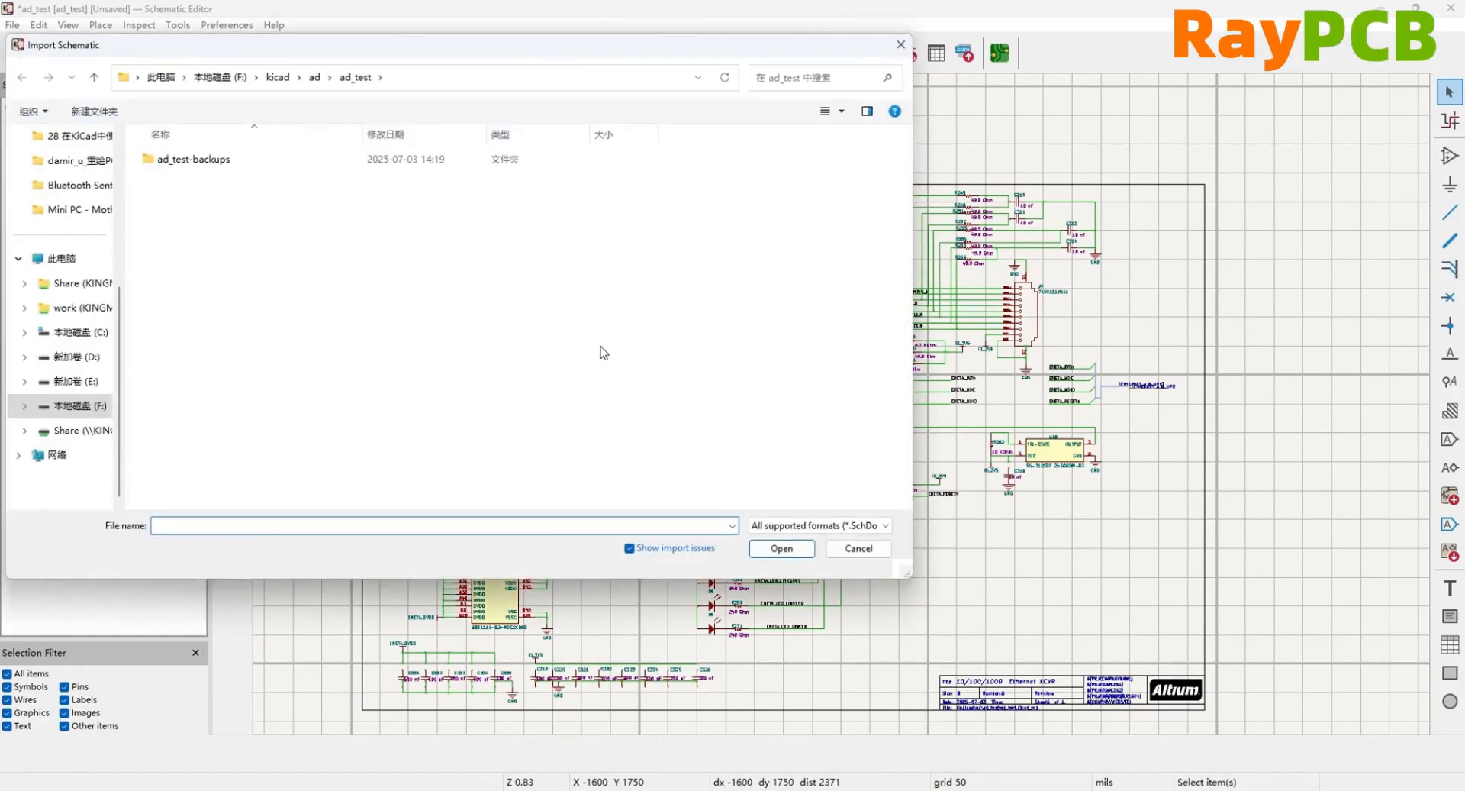
pyautogui.click(314, 81)
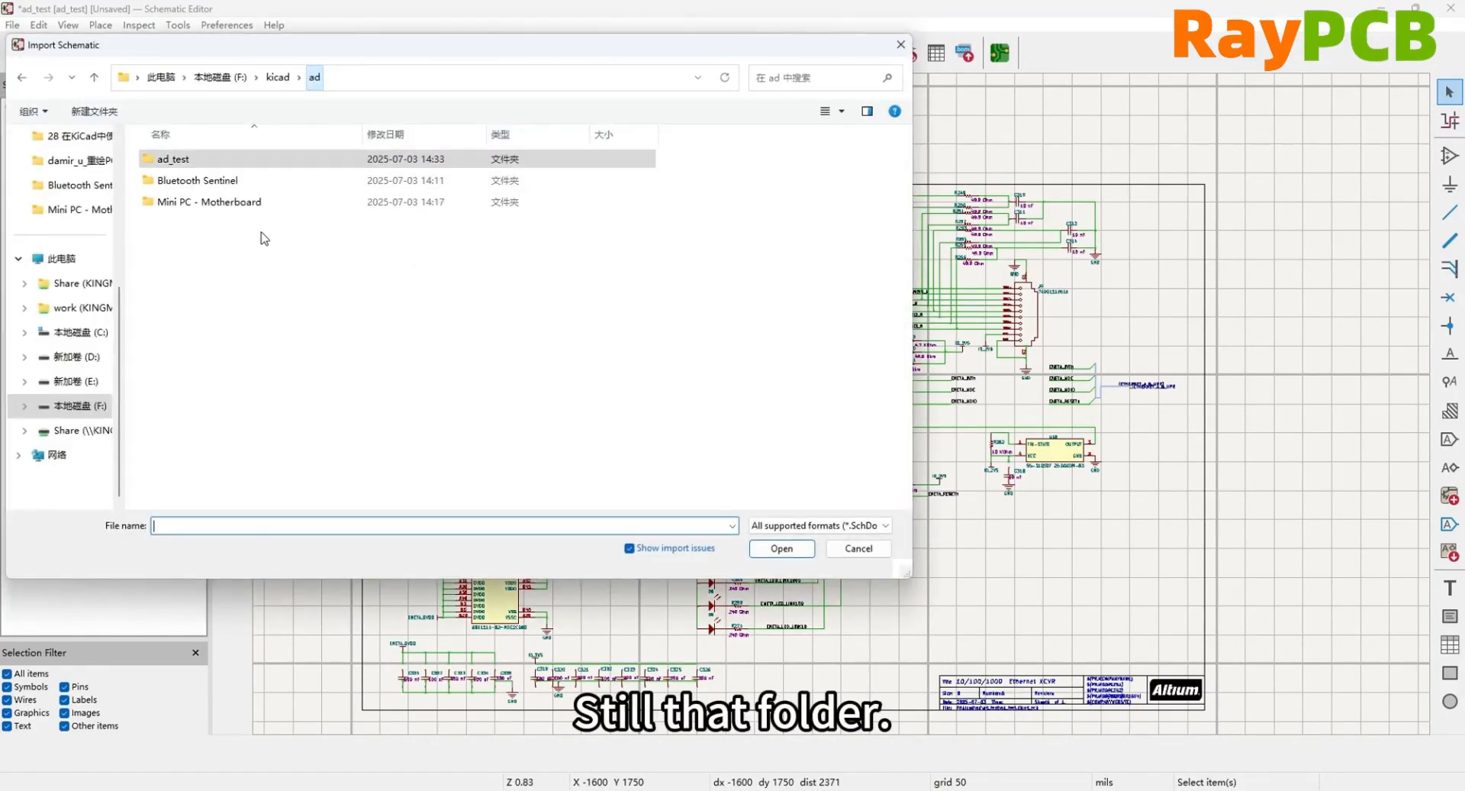
pyautogui.doubleClick(272, 202)
# - Import the top-level sheet MiniPC_Func.SchDoc with the file type set to Altium schematic files, and accept the import report
pyautogui.scroll(-7, 252, 358)
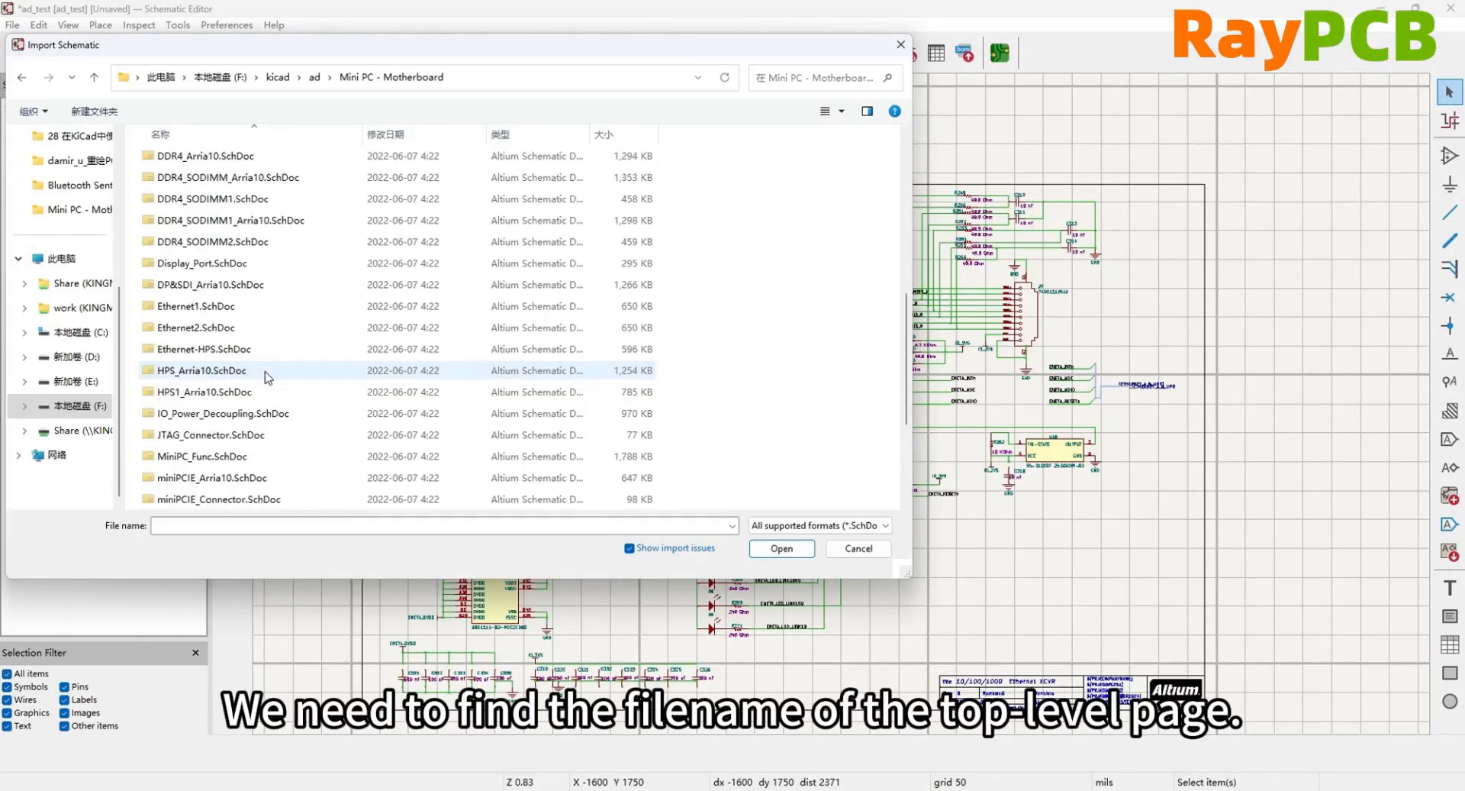
pyautogui.scroll(-2, 267, 377)
pyautogui.click(322, 329)
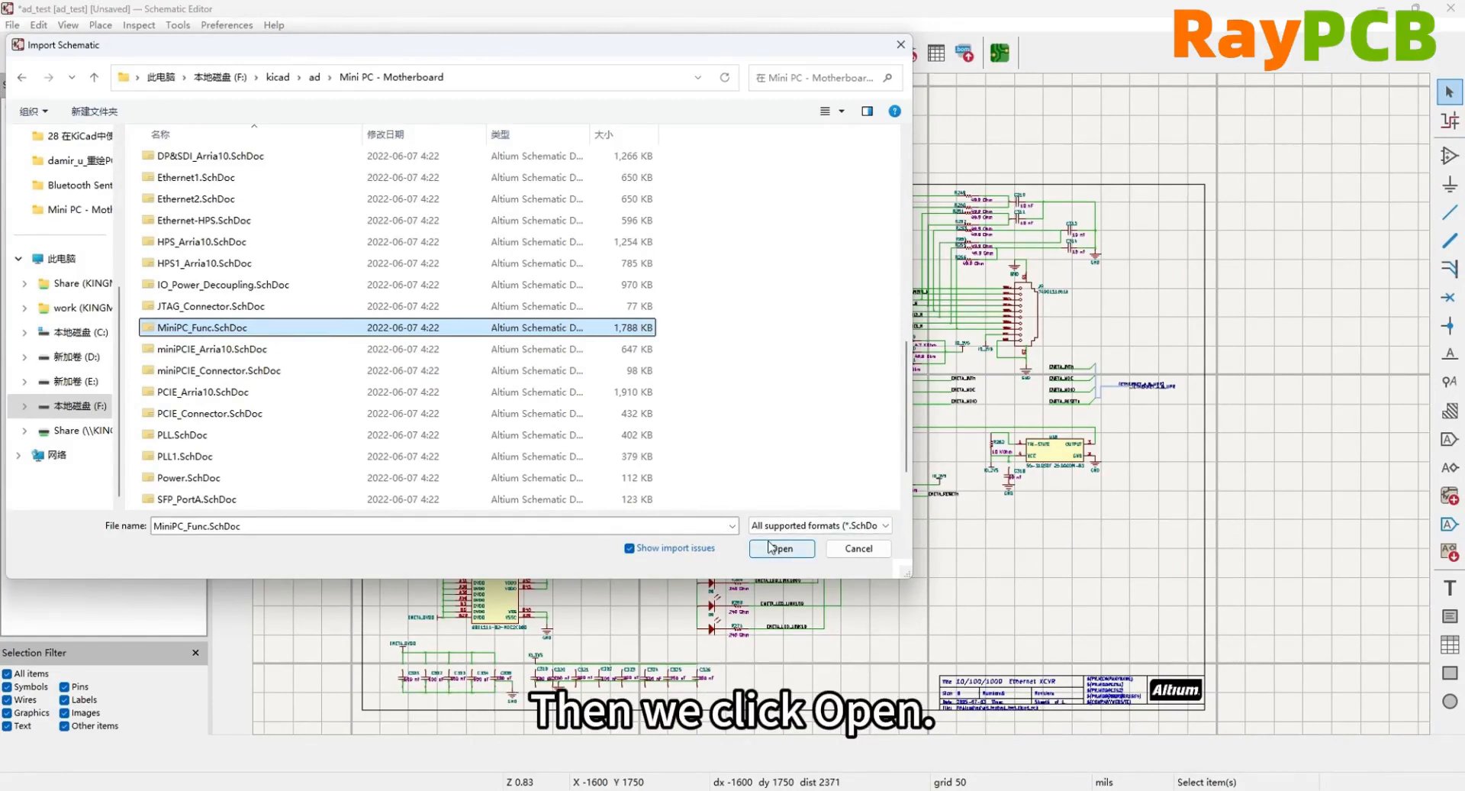
pyautogui.click(798, 526)
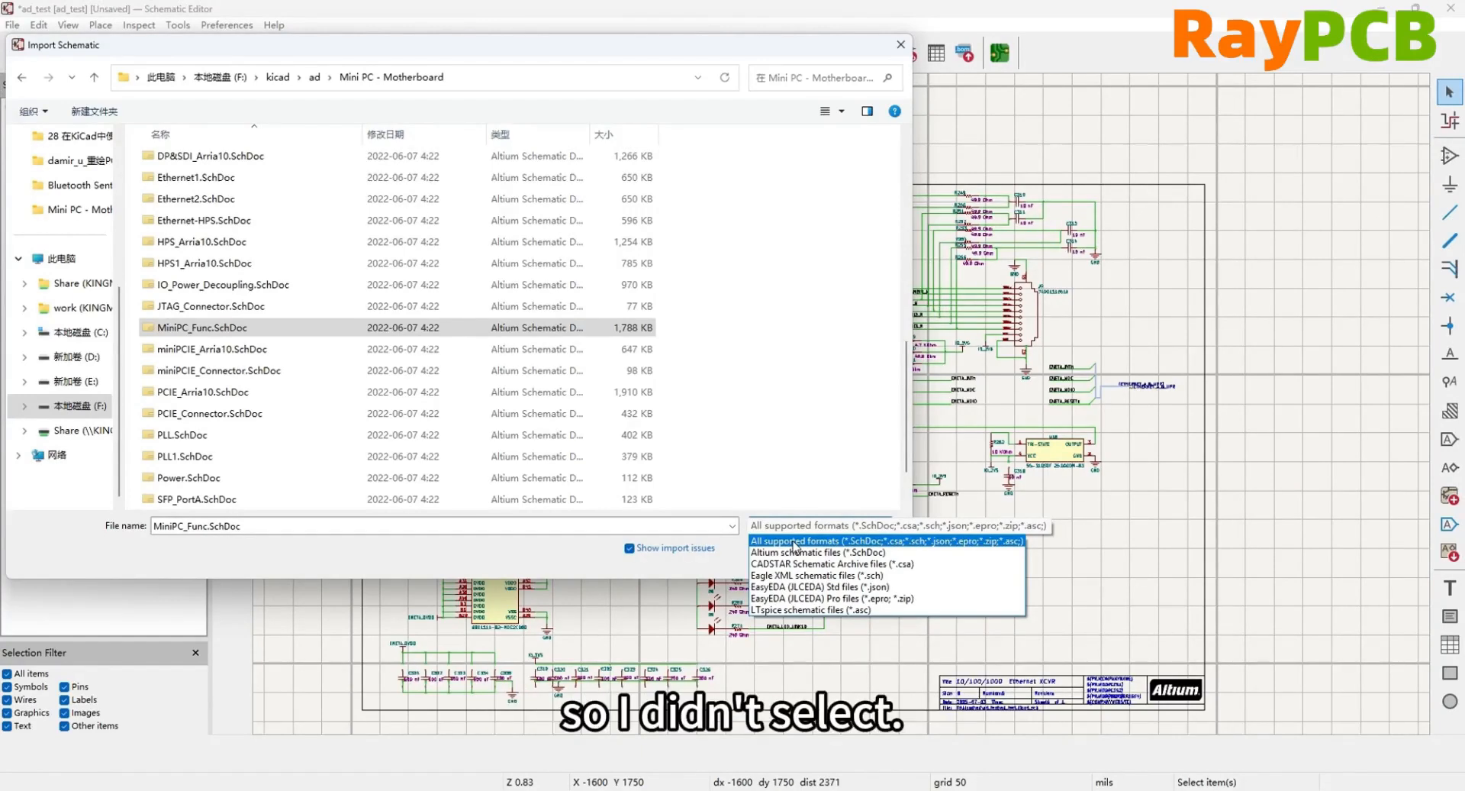
pyautogui.click(828, 555)
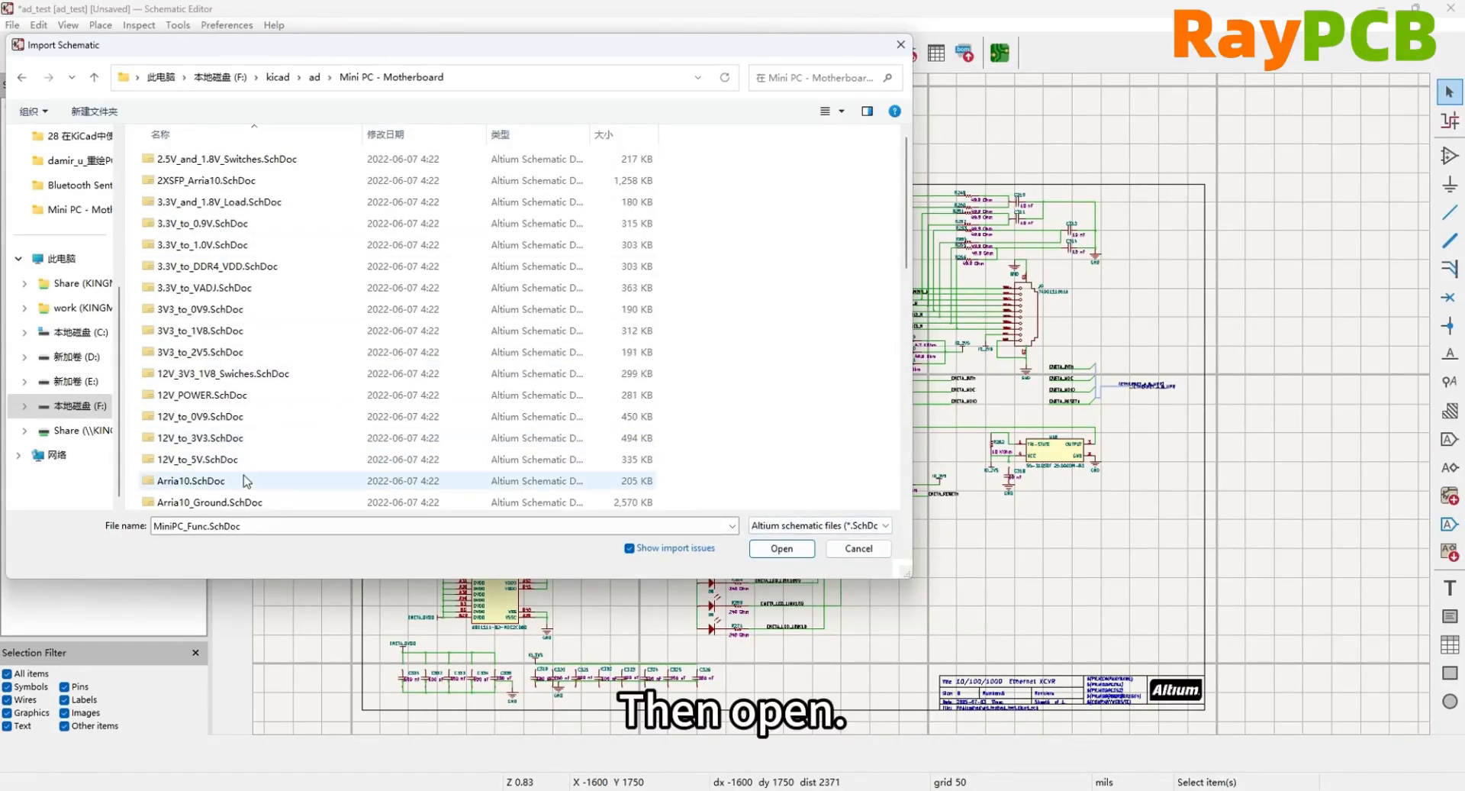
pyautogui.click(772, 554)
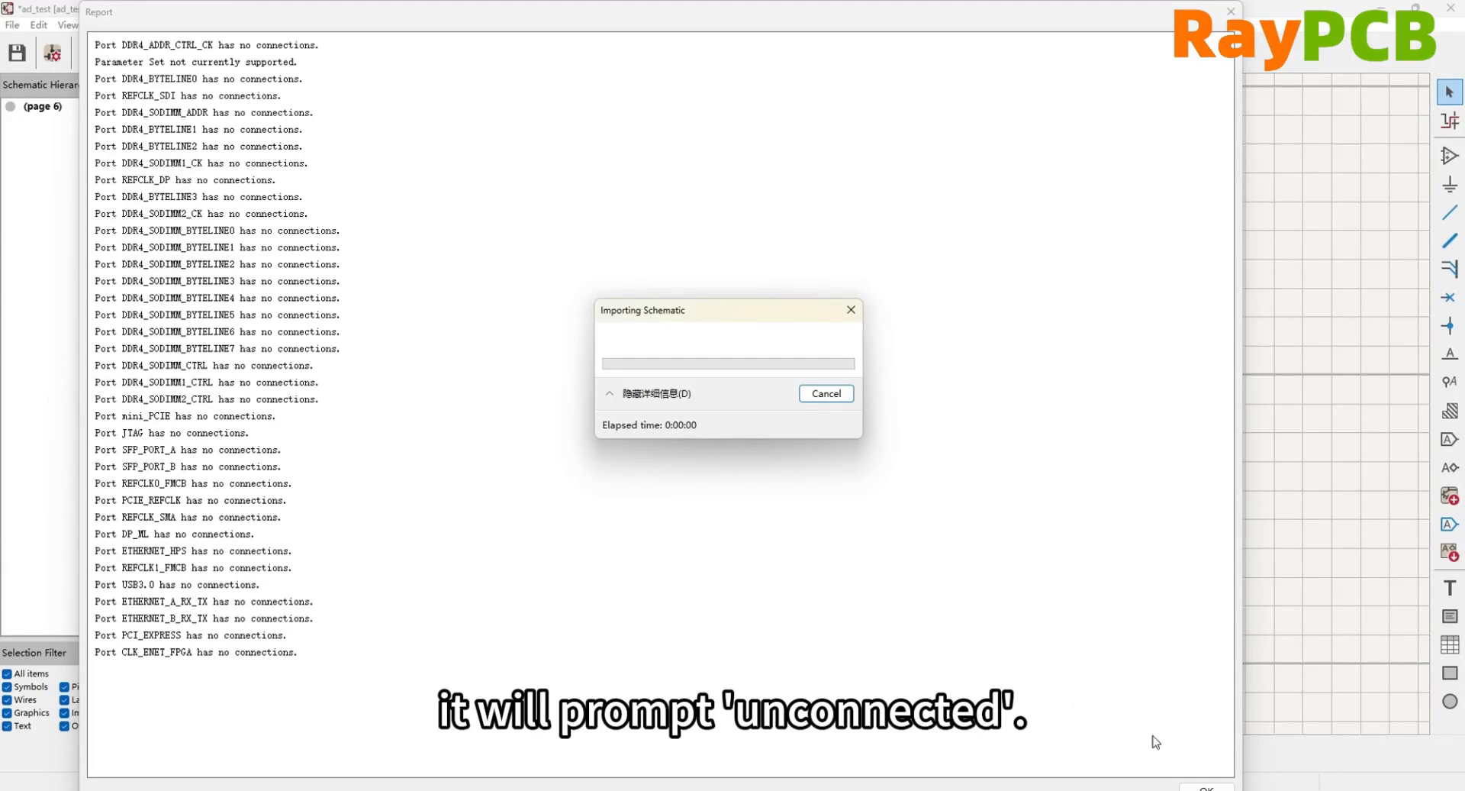
pyautogui.click(1206, 786)
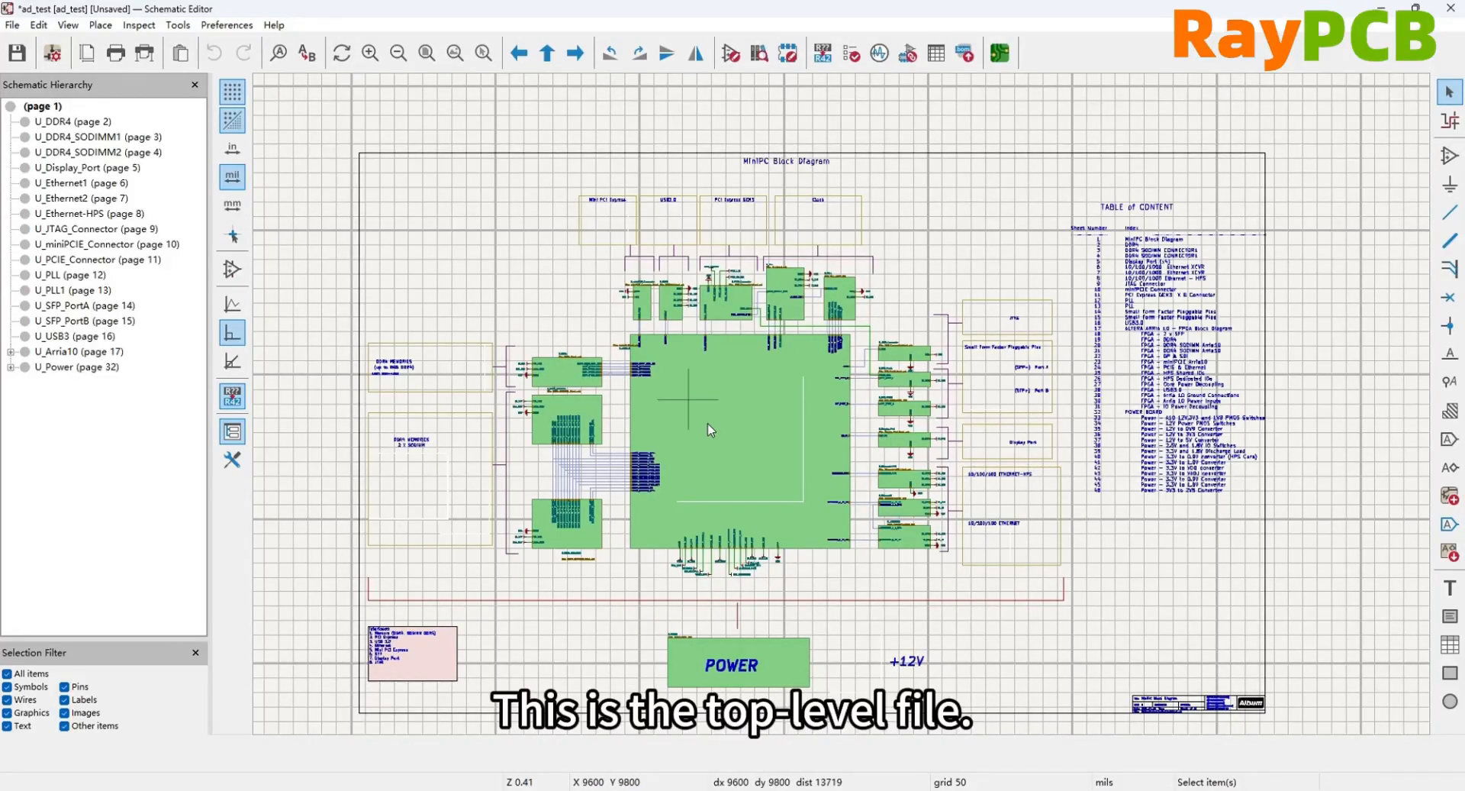
# - Check the imported hierarchy by entering the U_Arria10 sheet from the block diagram and its DDR4_SODIMM_Arria10 sub-sheet
pyautogui.scroll(2, 721, 410)
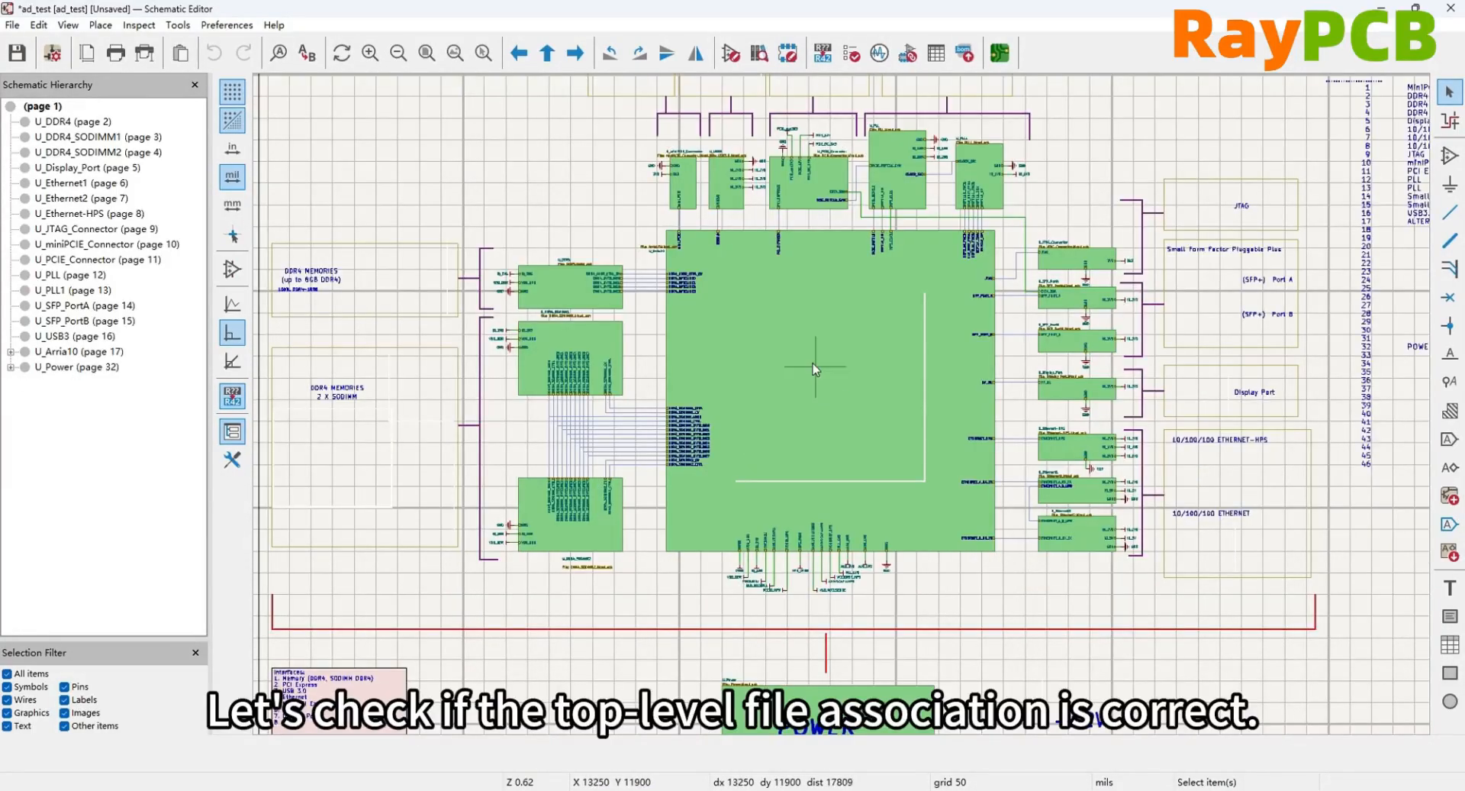
pyautogui.click(795, 351)
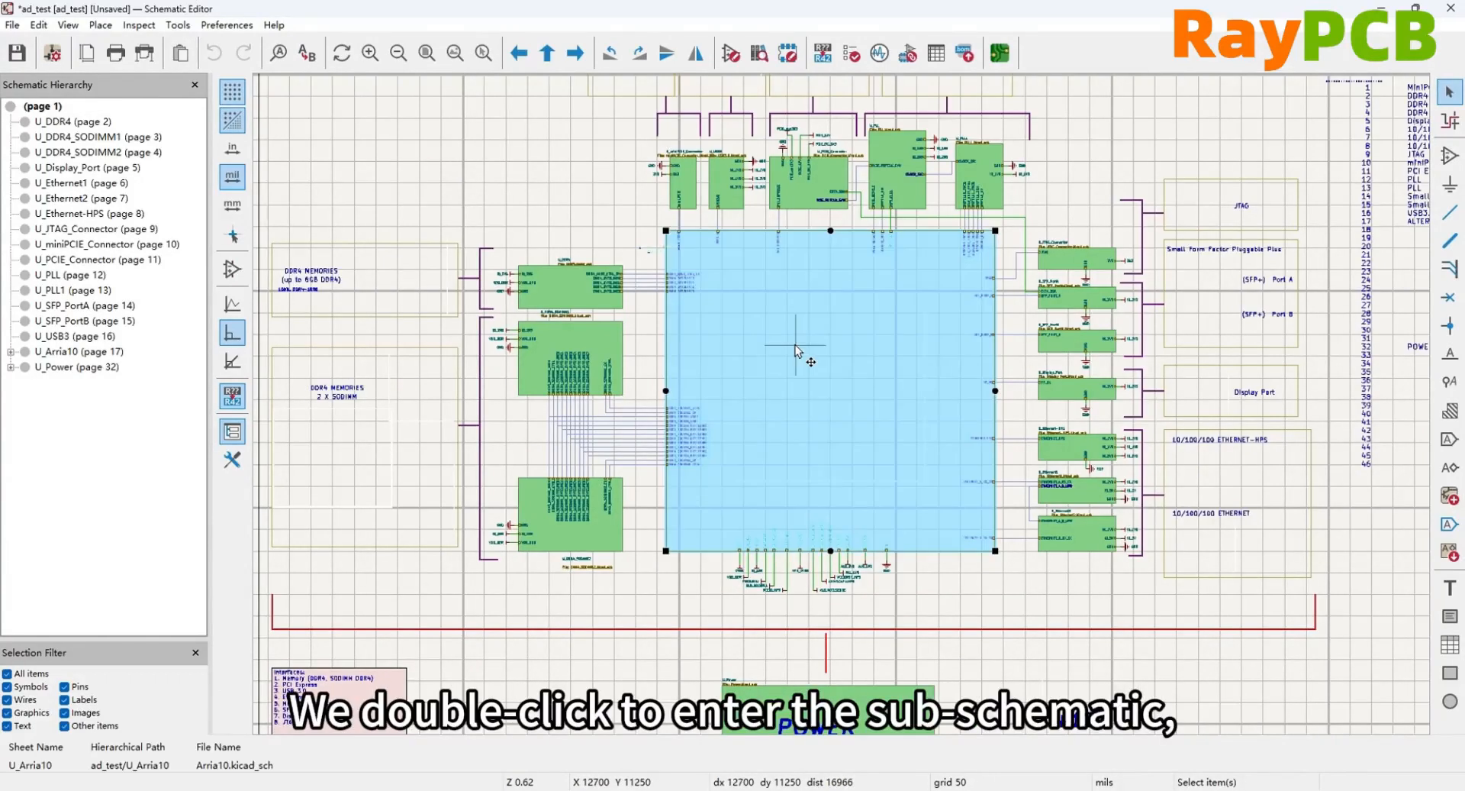
pyautogui.doubleClick(795, 351)
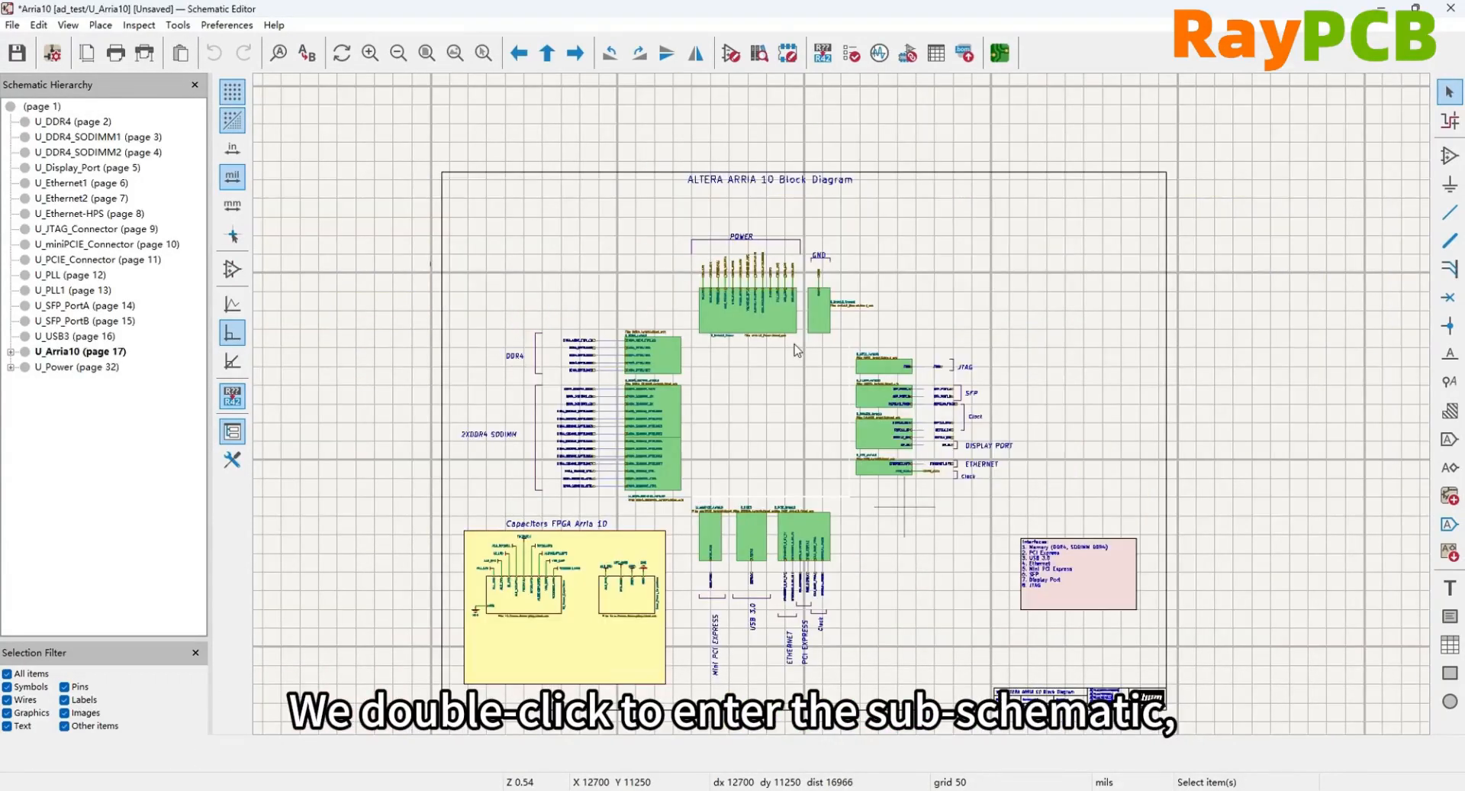
pyautogui.doubleClick(670, 444)
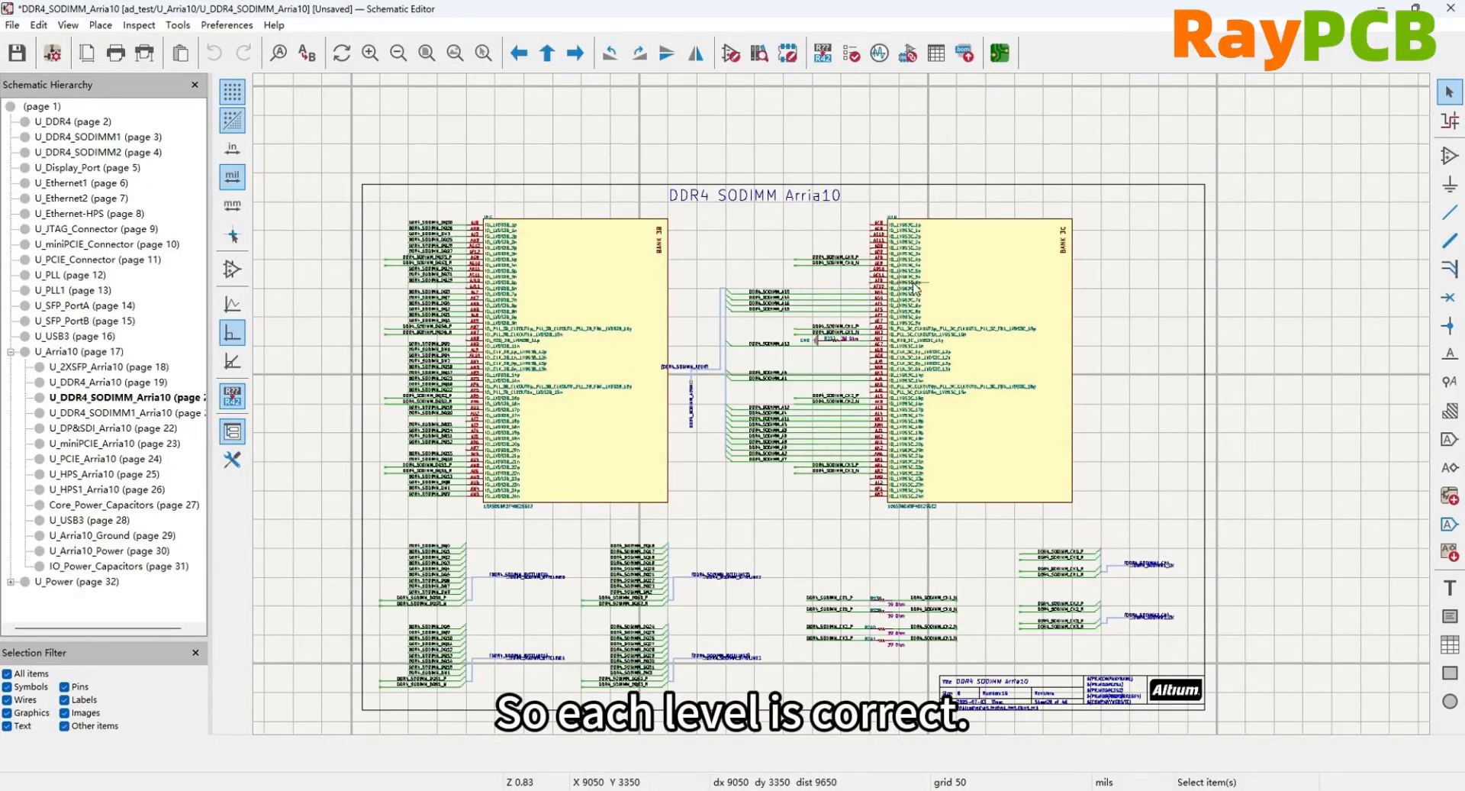
pyautogui.scroll(-2, 908, 290)
pyautogui.scroll(2, 845, 412)
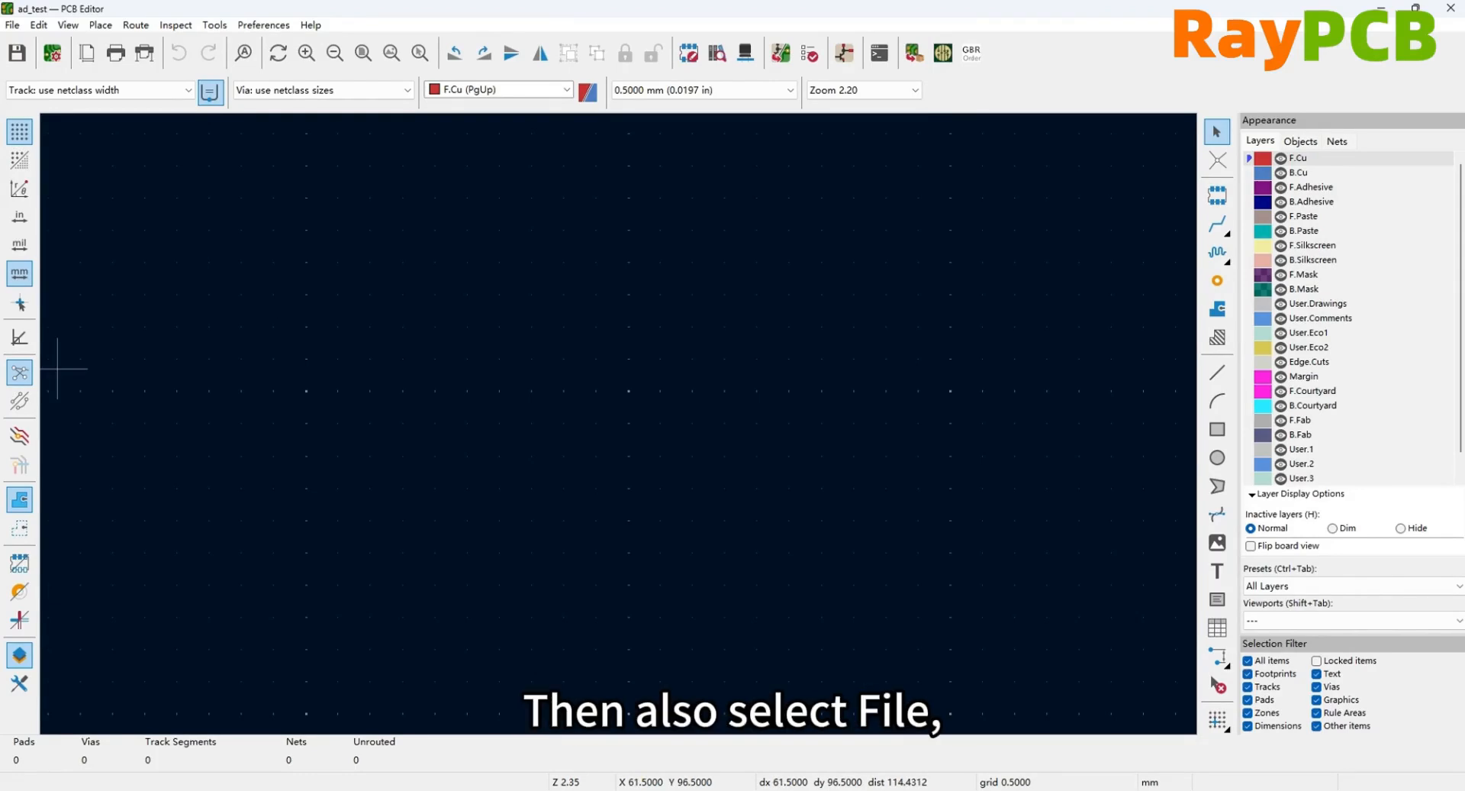
# - Start a non-KiCad board file import in the PCB Editor and limit the file type to Altium Designer PCB files
pyautogui.click(13, 24)
pyautogui.moveTo(121, 147)
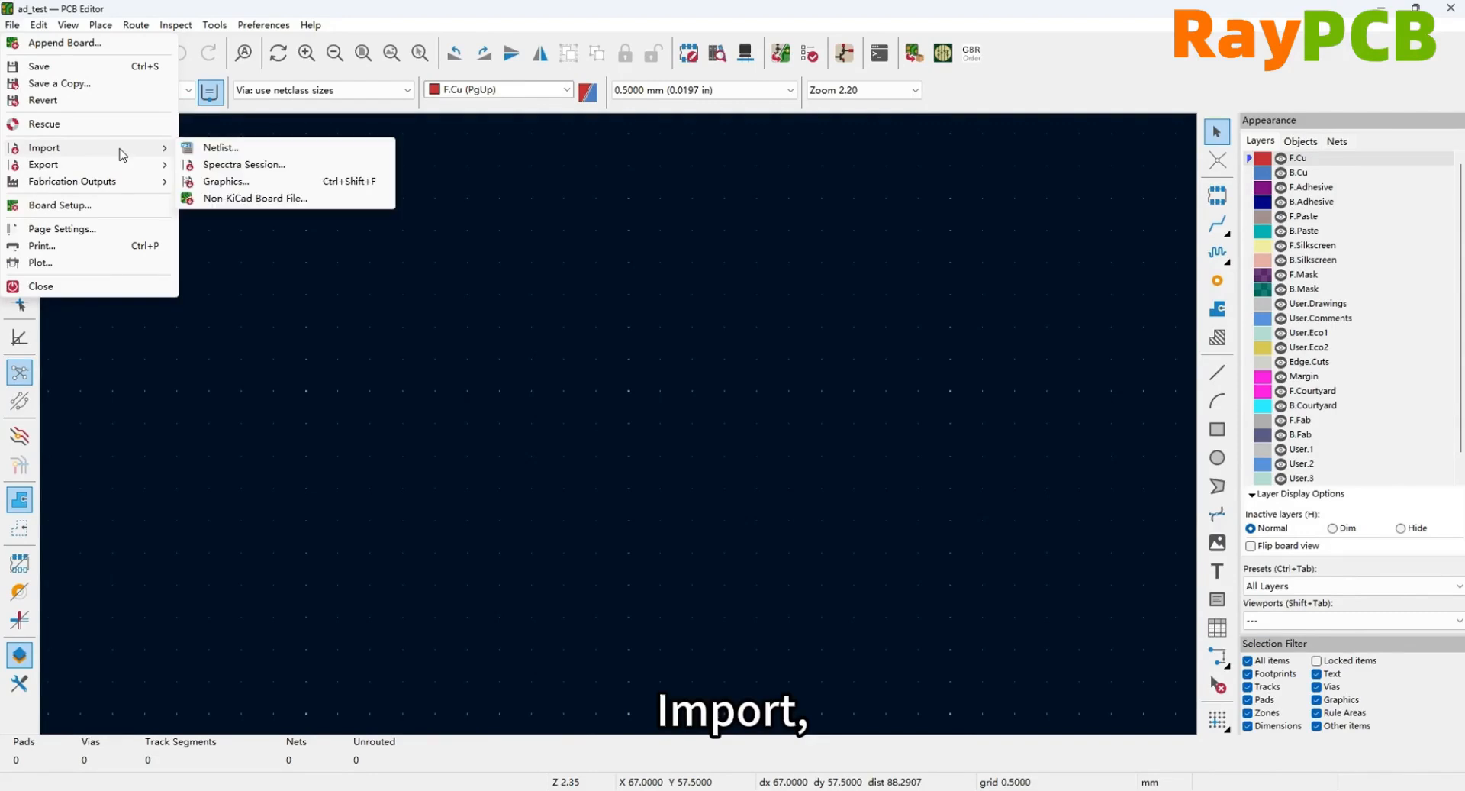
pyautogui.click(242, 199)
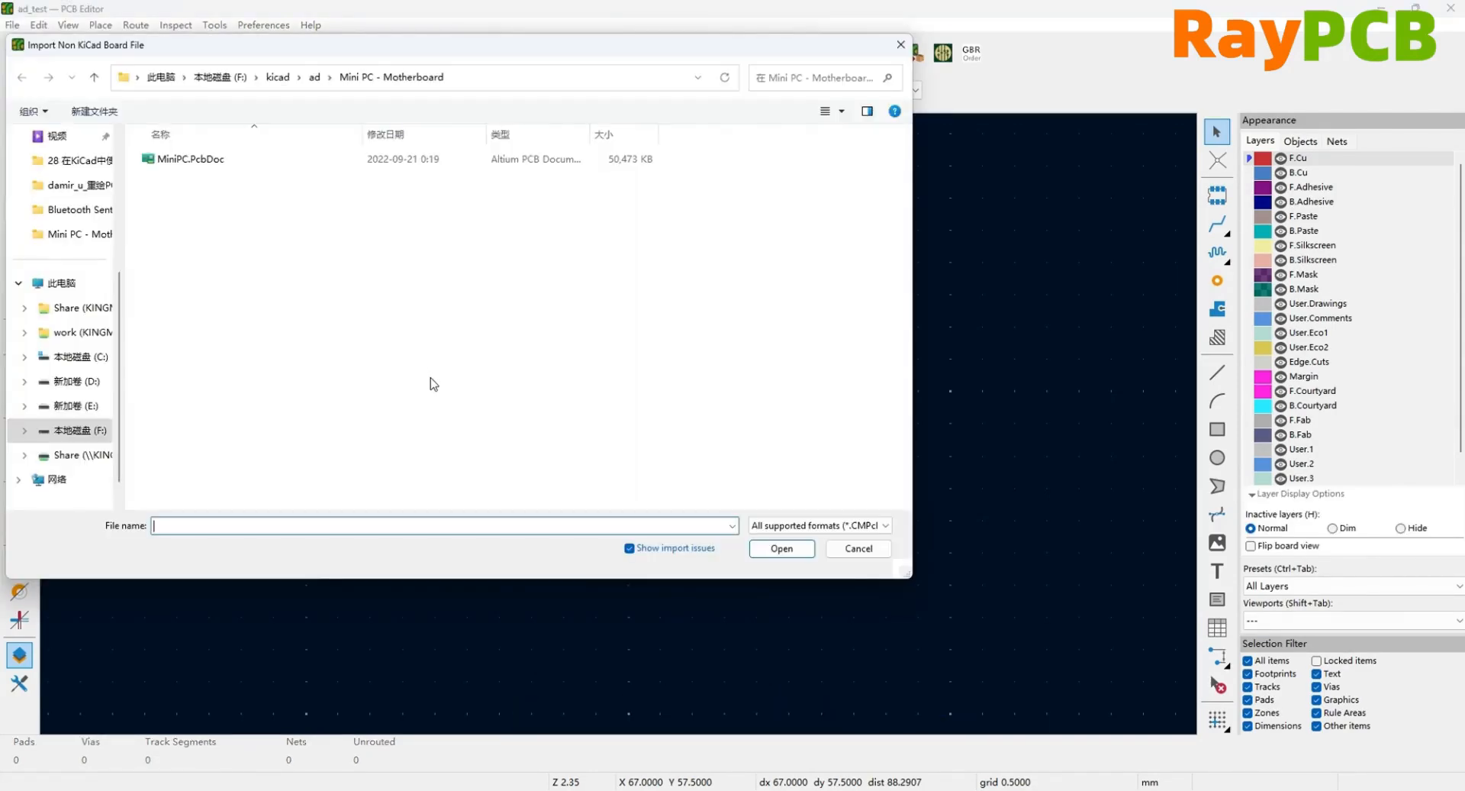
pyautogui.click(207, 166)
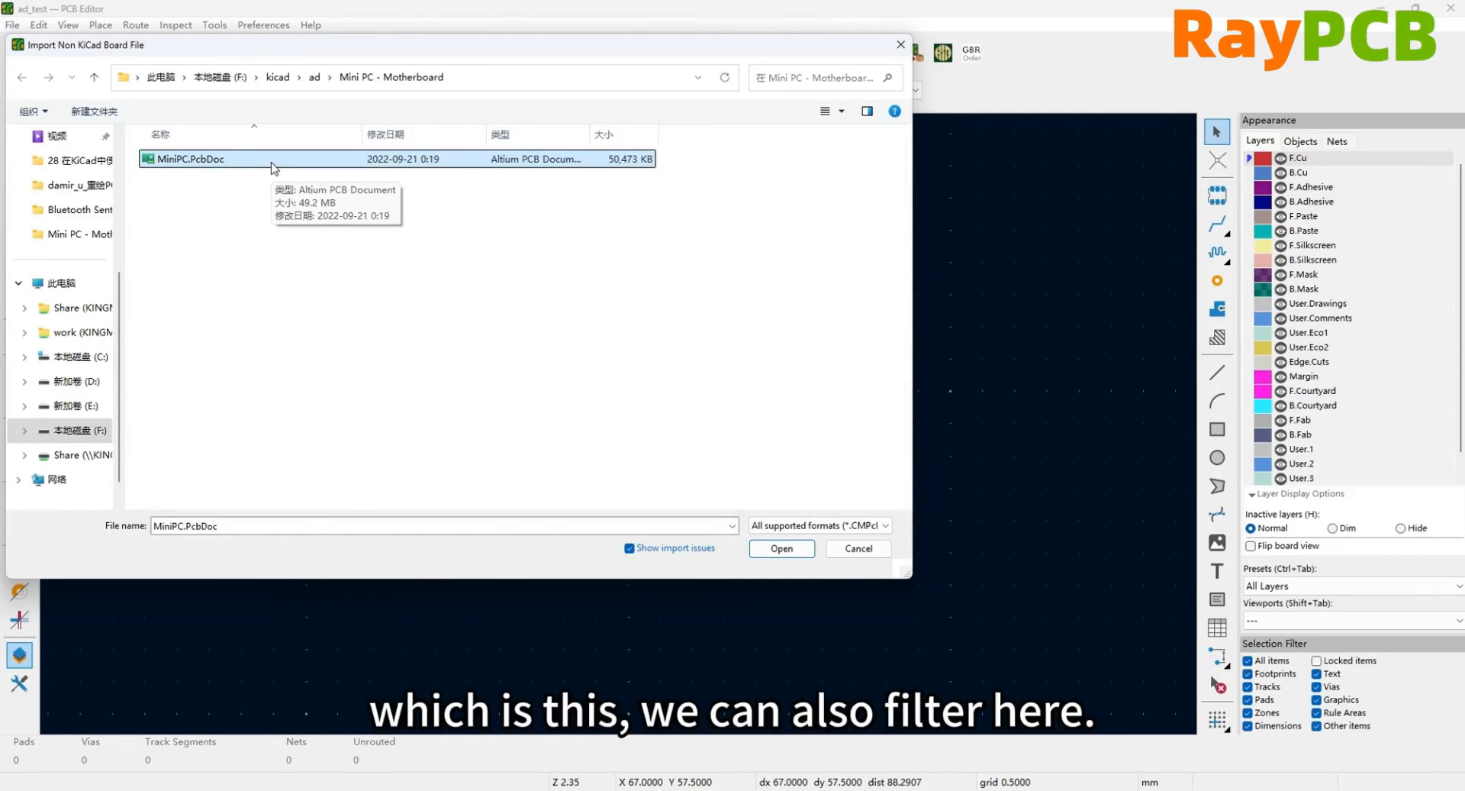
pyautogui.click(801, 531)
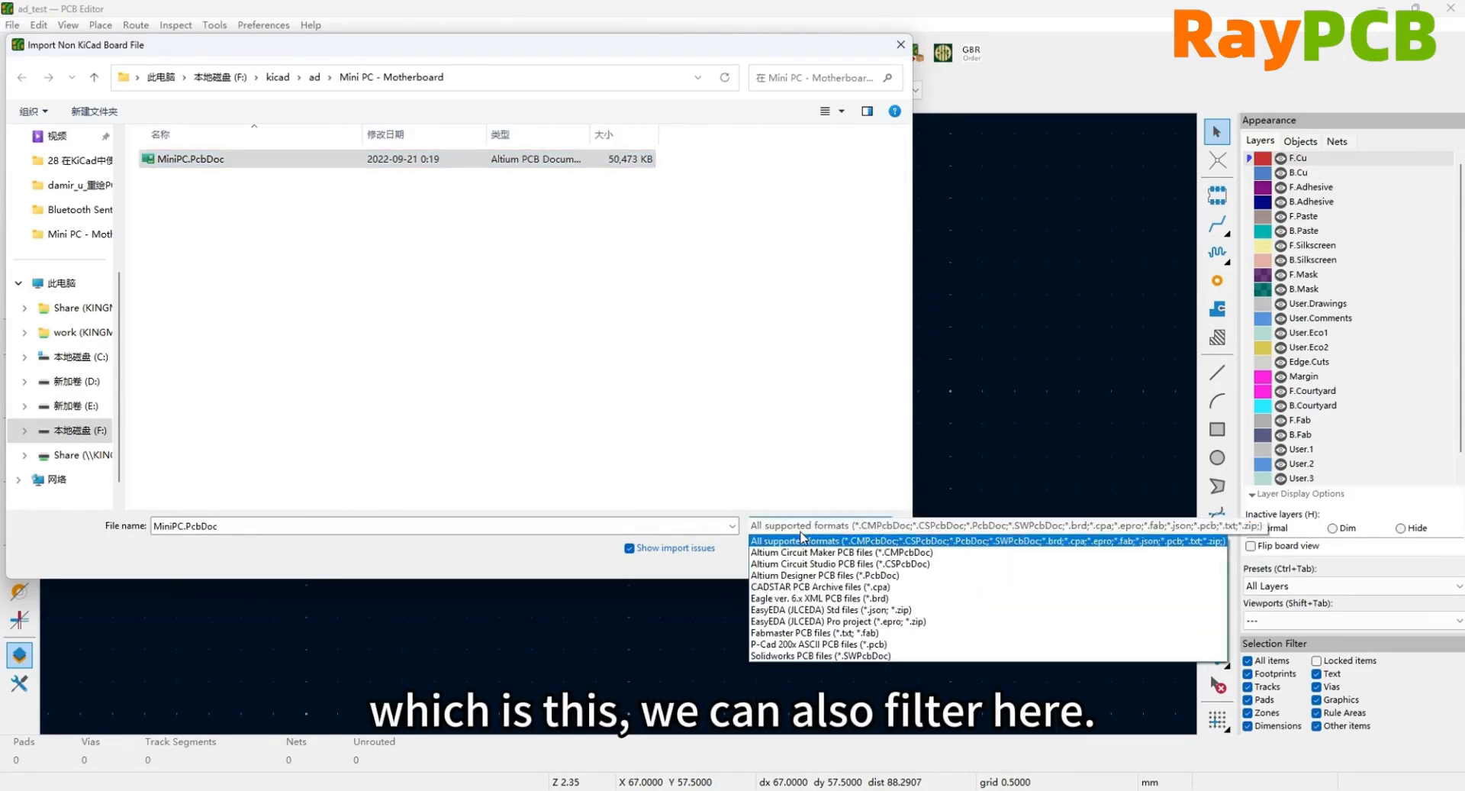
pyautogui.click(795, 577)
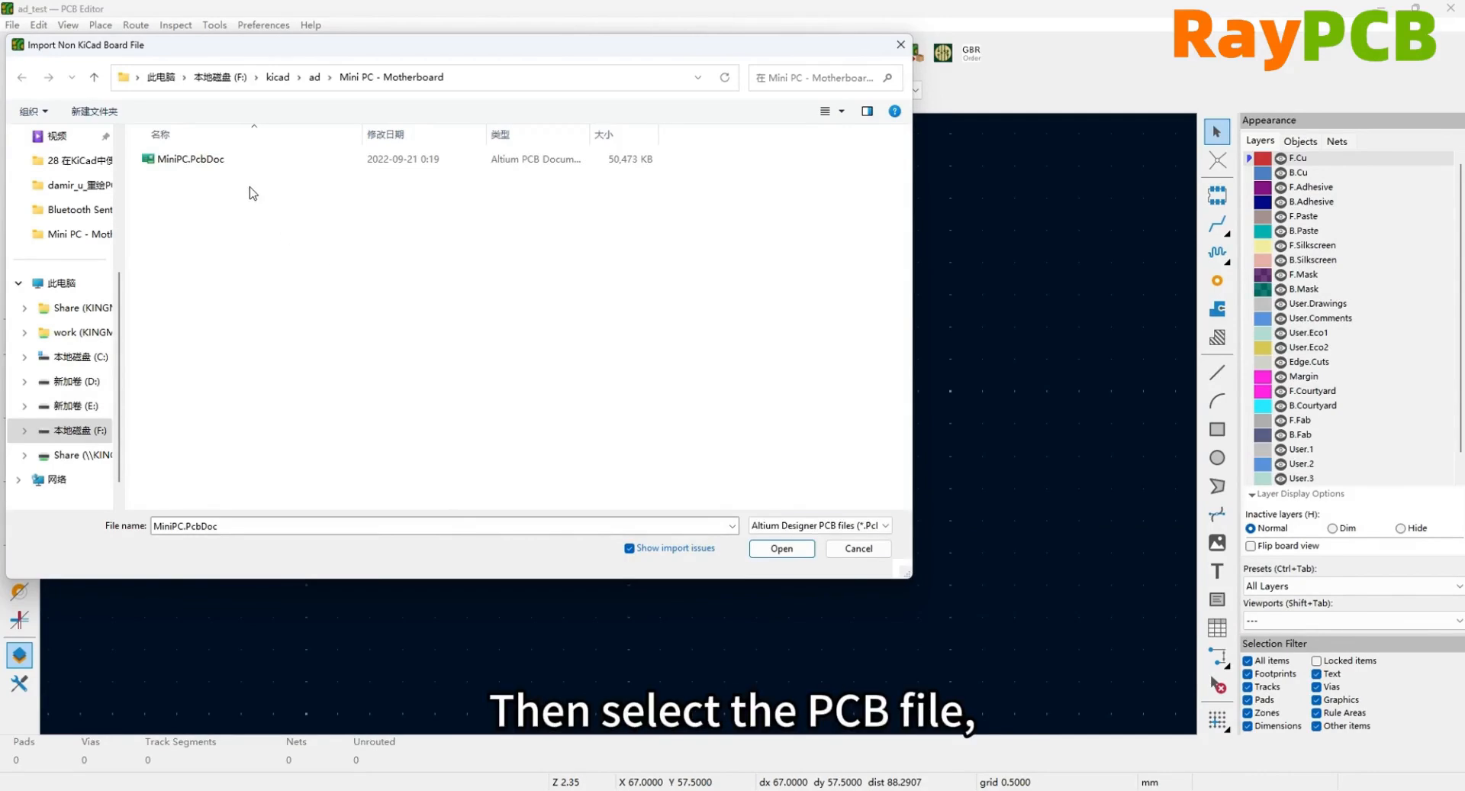
# - Open MiniPC.PcbDoc for import and auto-match its layers to the KiCad layers
pyautogui.click(229, 162)
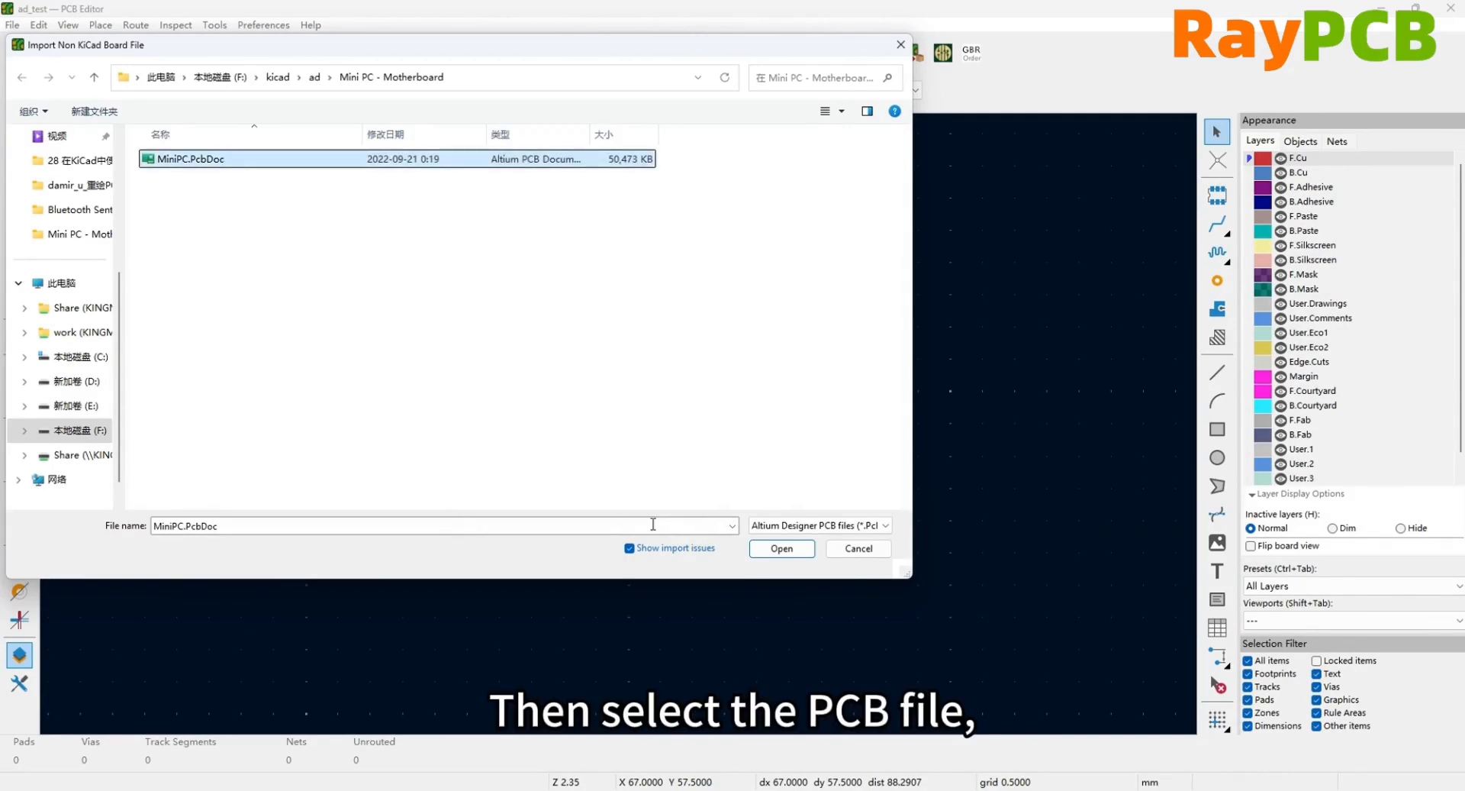
pyautogui.click(780, 548)
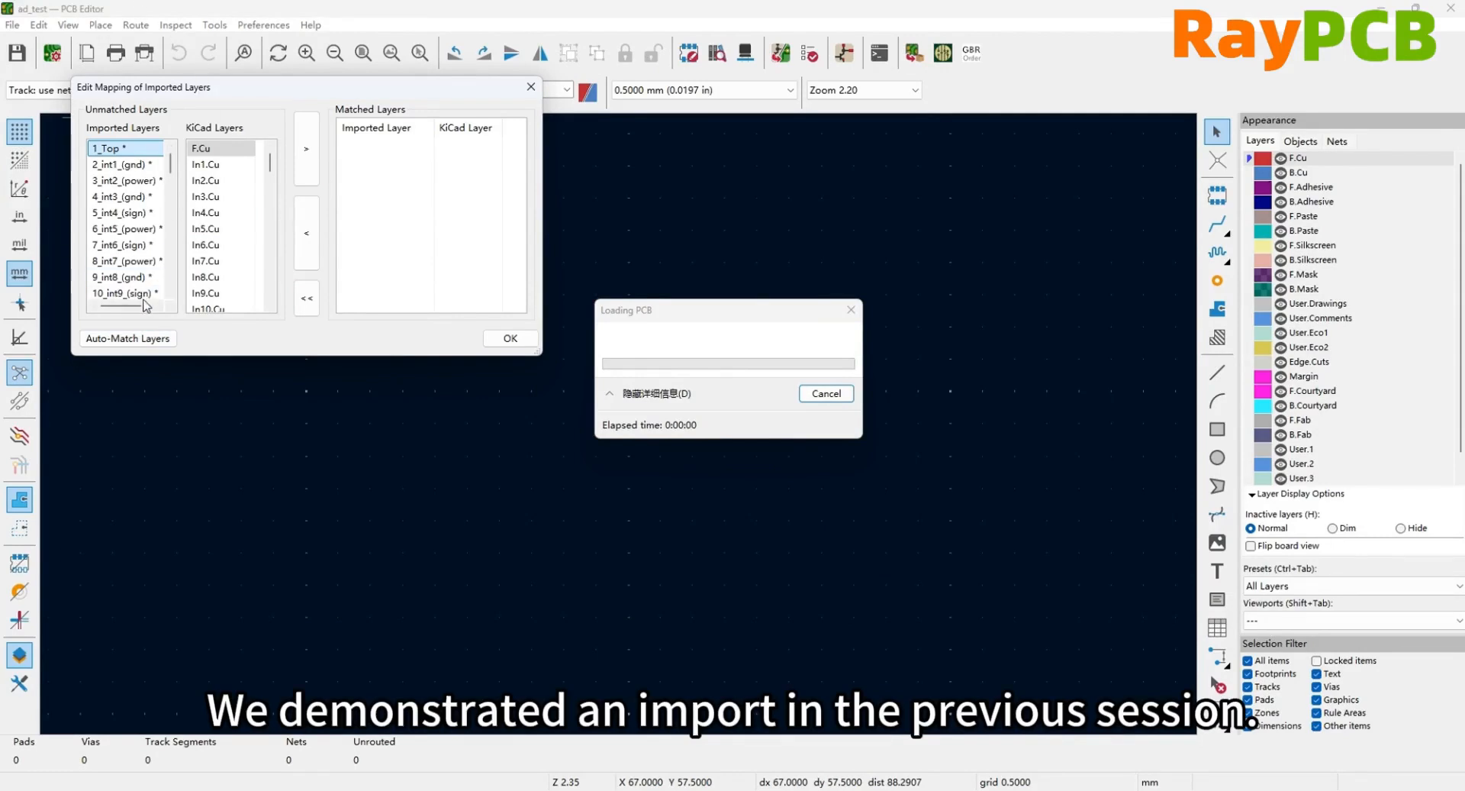
pyautogui.click(130, 339)
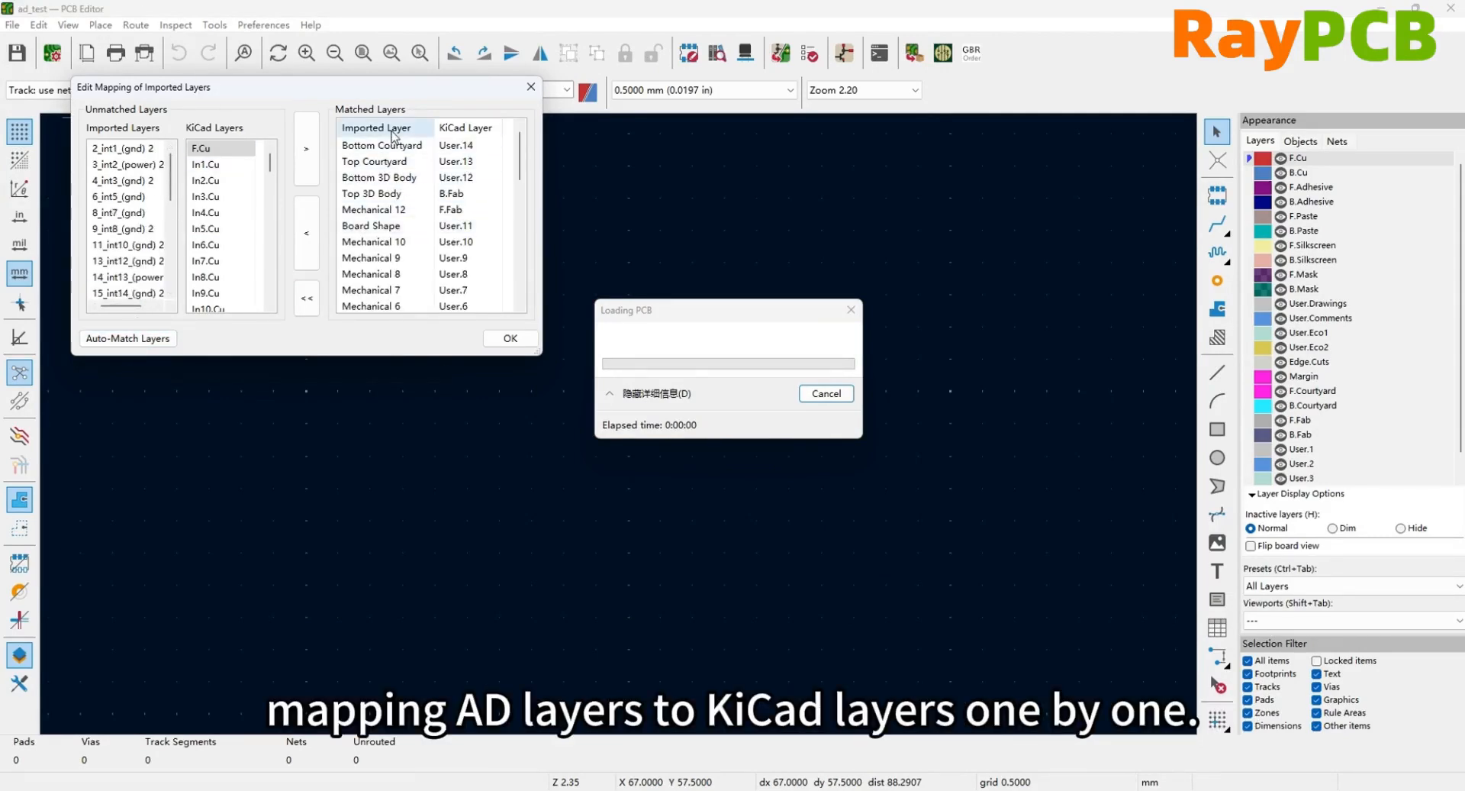
# - Review the matched pairs of Altium and KiCad layers and accept the mapping to load the board
pyautogui.scroll(-1, 380, 248)
pyautogui.scroll(-8, 379, 248)
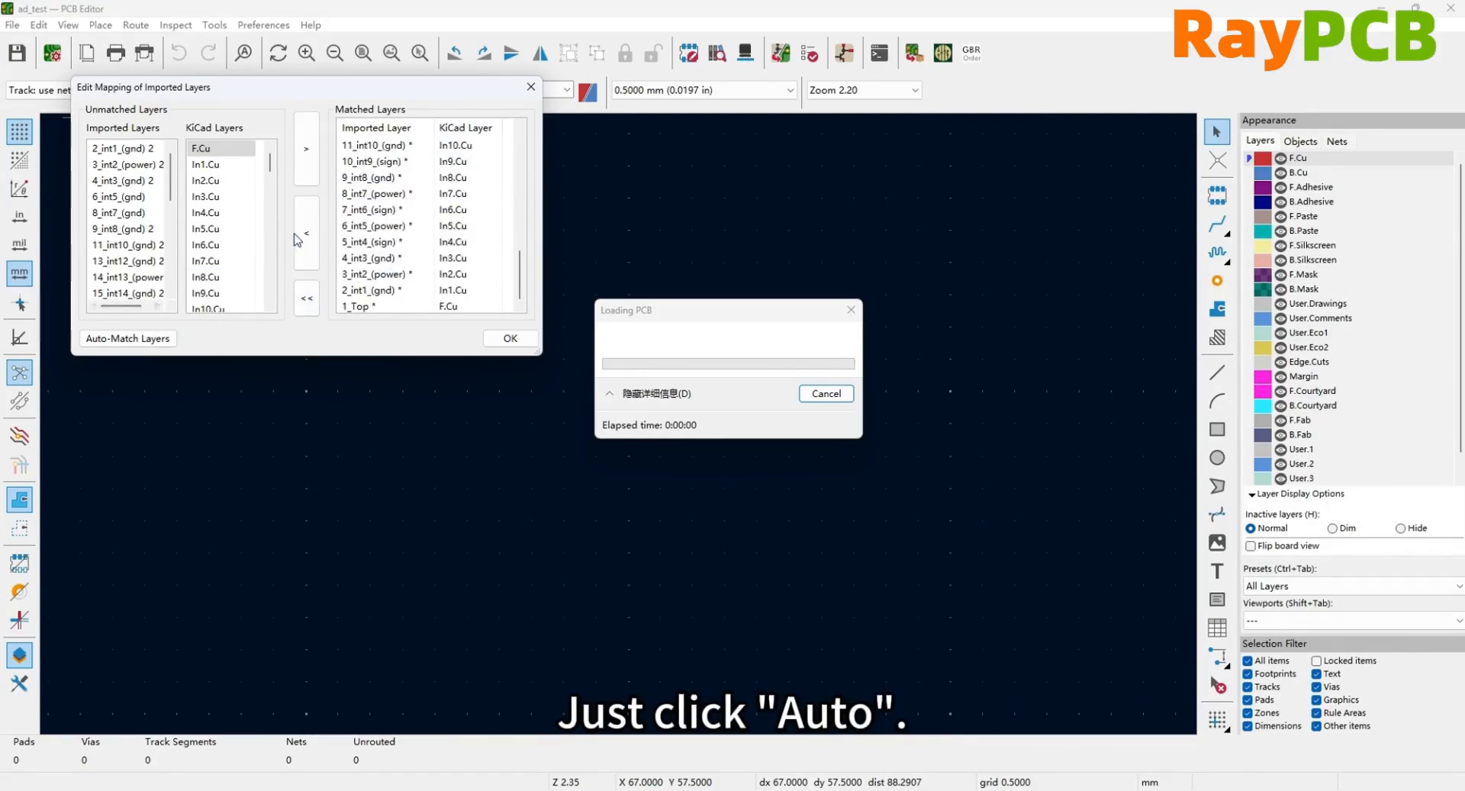
pyautogui.click(506, 341)
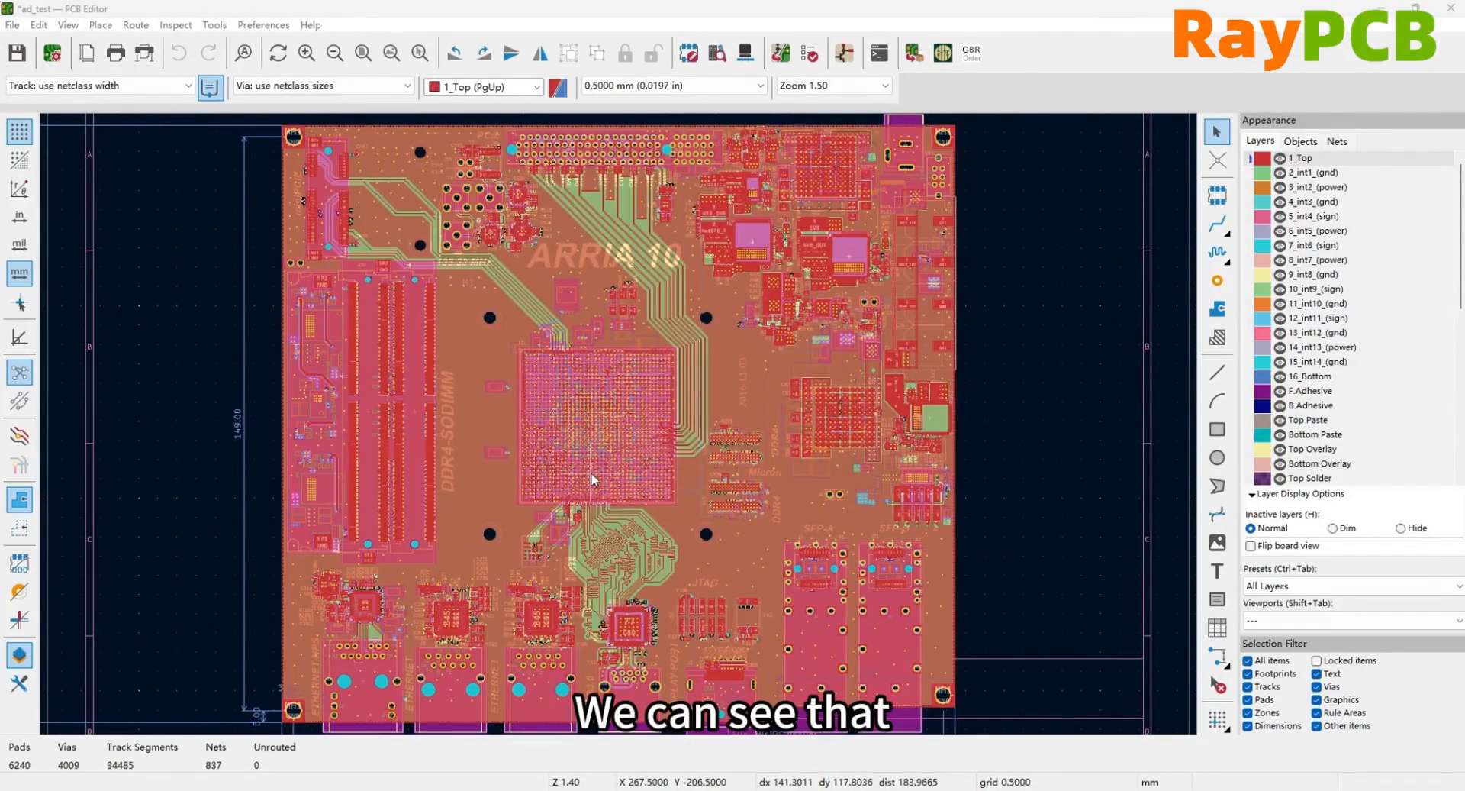
# - Examine the imported board's text, dimensions and silkscreen, both as a whole and close up along the lower connector edge
pyautogui.scroll(-1, 620, 423)
pyautogui.scroll(-2, 619, 424)
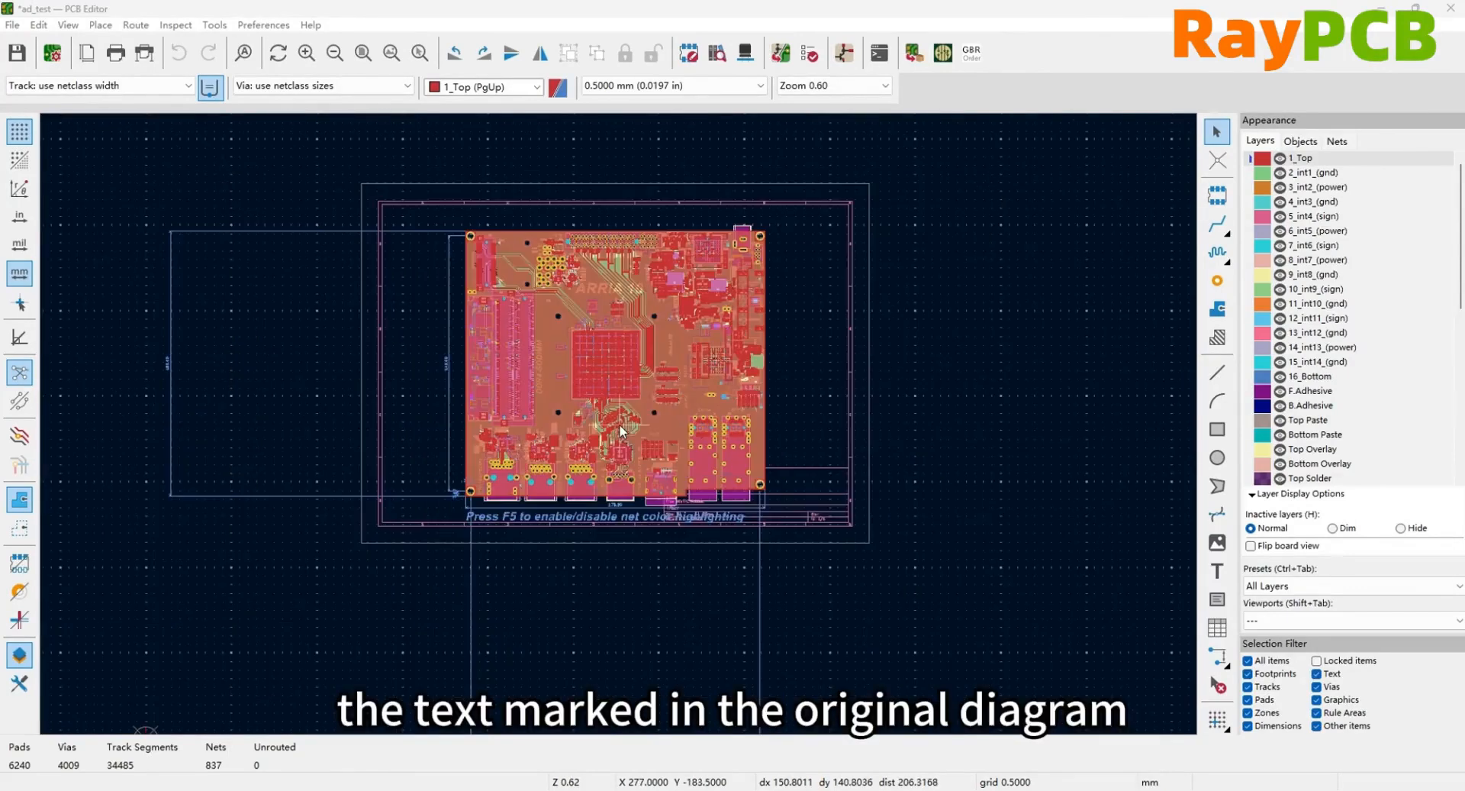
pyautogui.scroll(1, 619, 433)
pyautogui.scroll(2, 620, 429)
pyautogui.scroll(2, 627, 427)
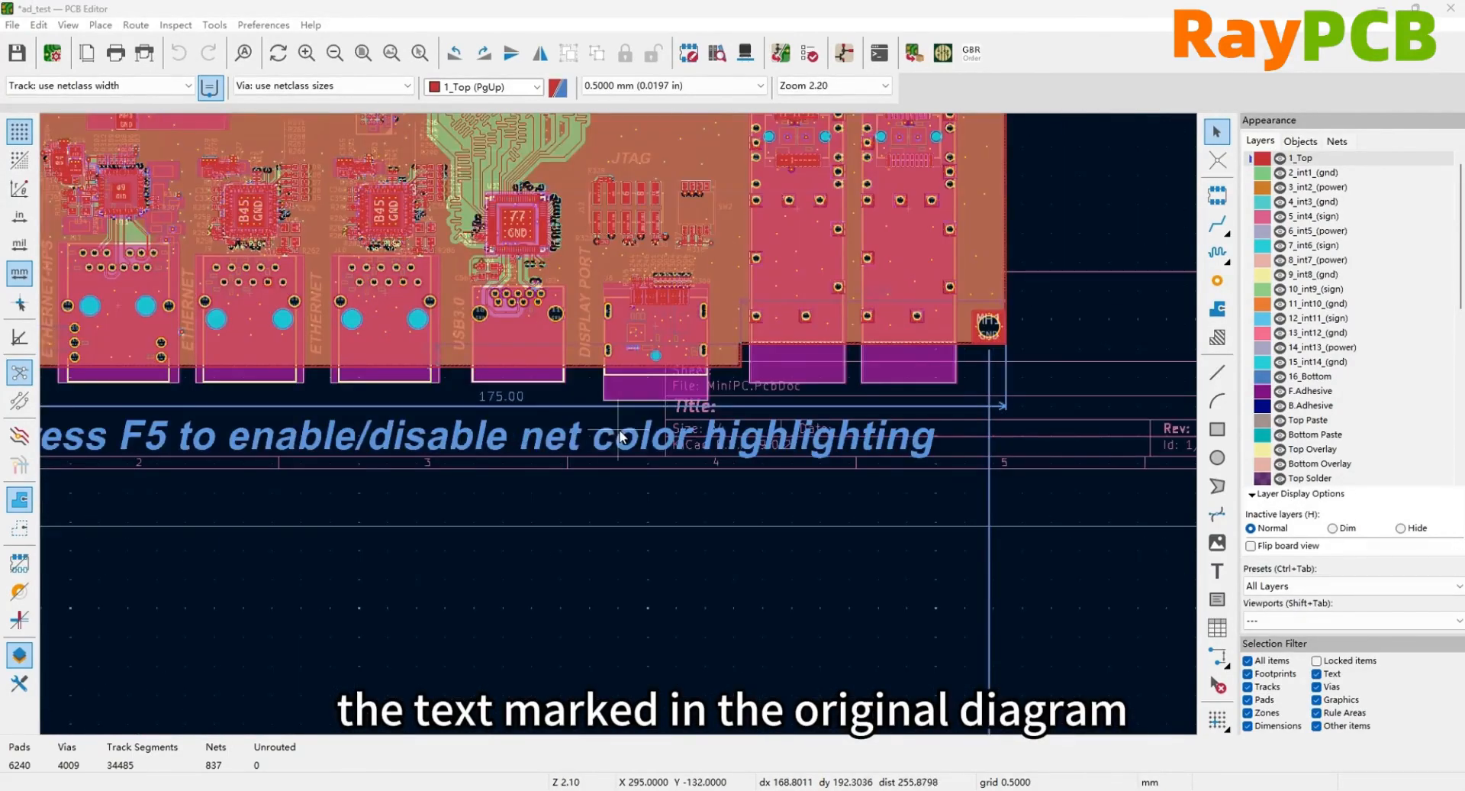
pyautogui.scroll(-1, 617, 454)
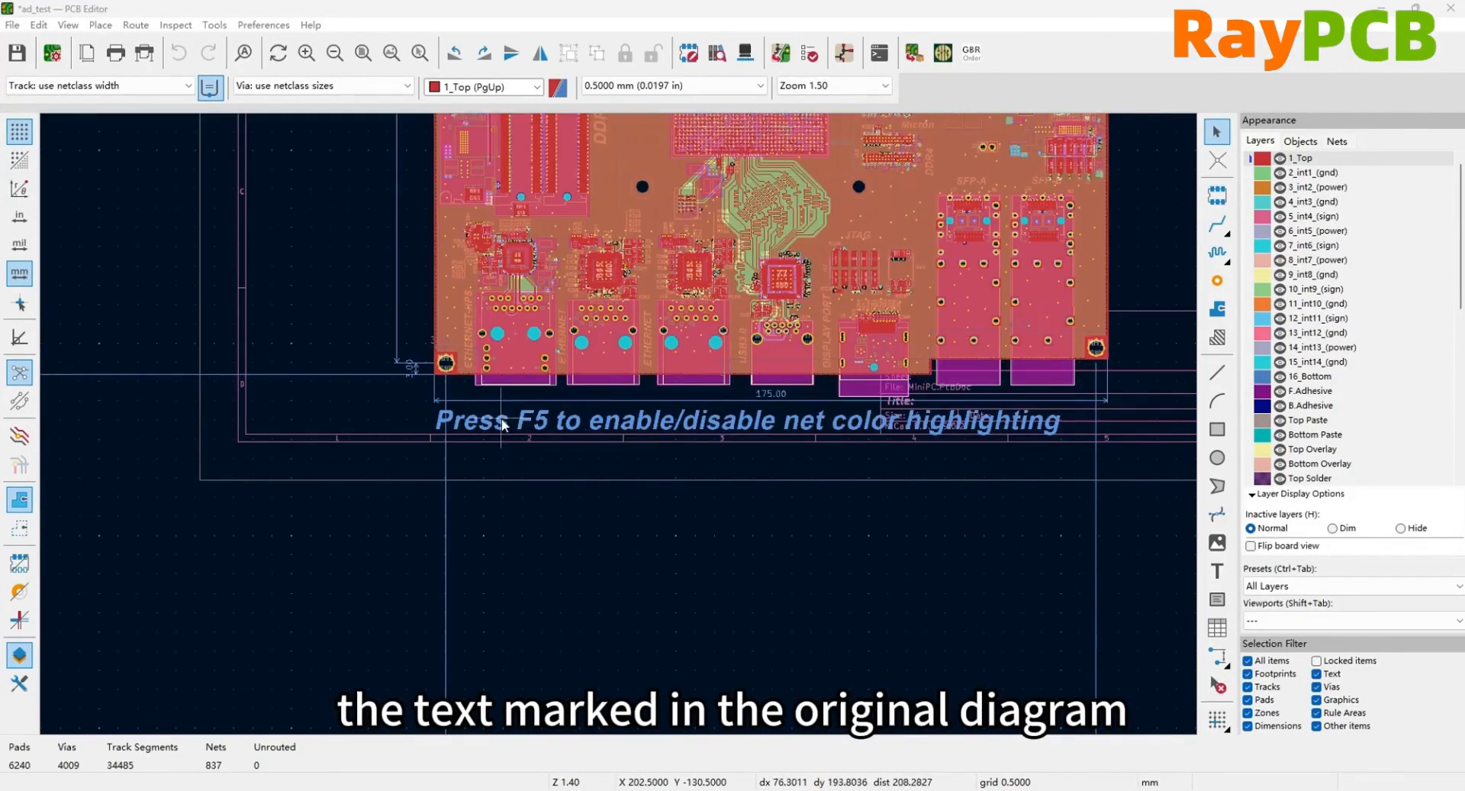
pyautogui.scroll(-2, 617, 455)
pyautogui.scroll(-2, 617, 452)
pyautogui.scroll(1, 620, 421)
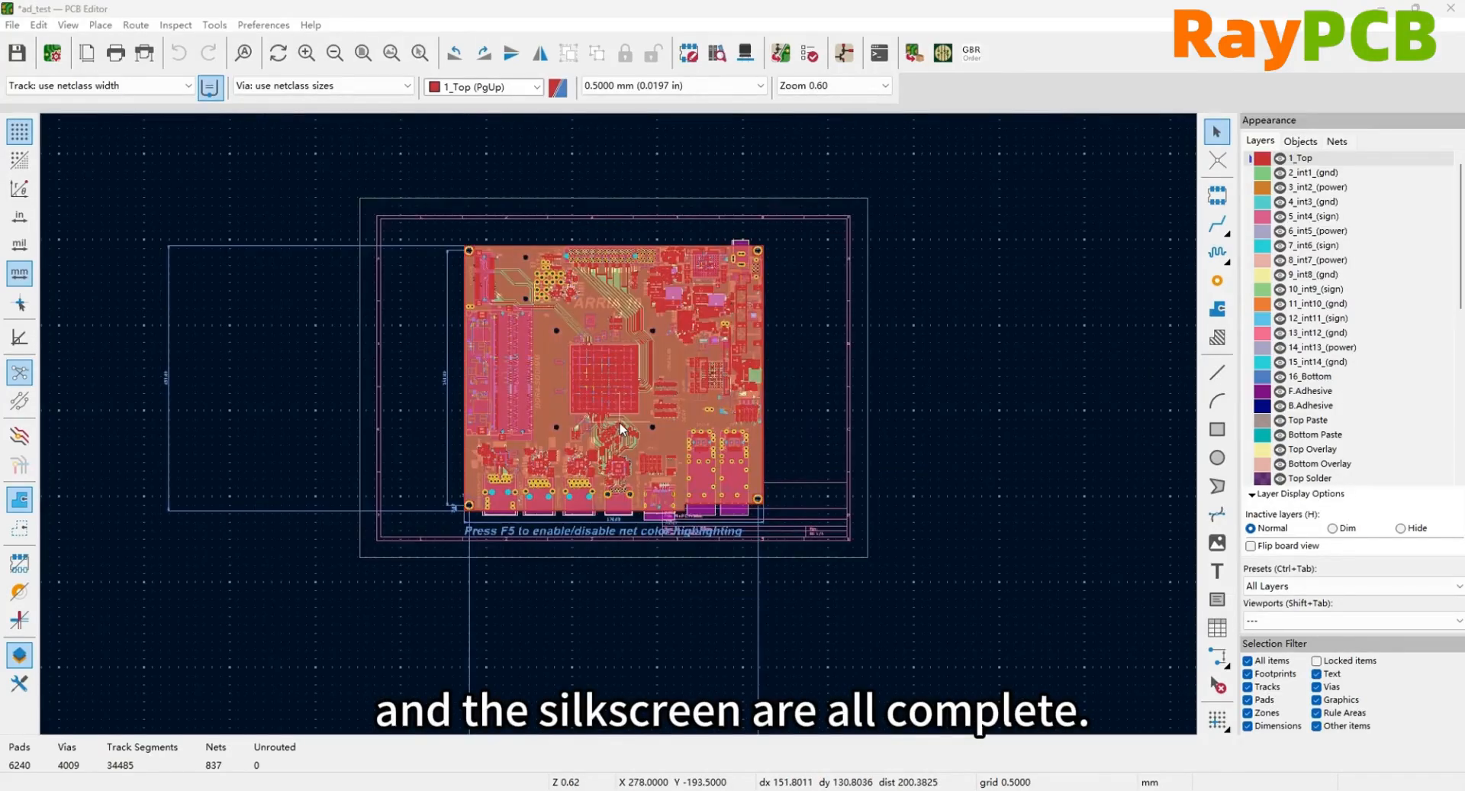
pyautogui.scroll(1, 620, 421)
pyautogui.scroll(1, 619, 423)
pyautogui.scroll(-1, 619, 424)
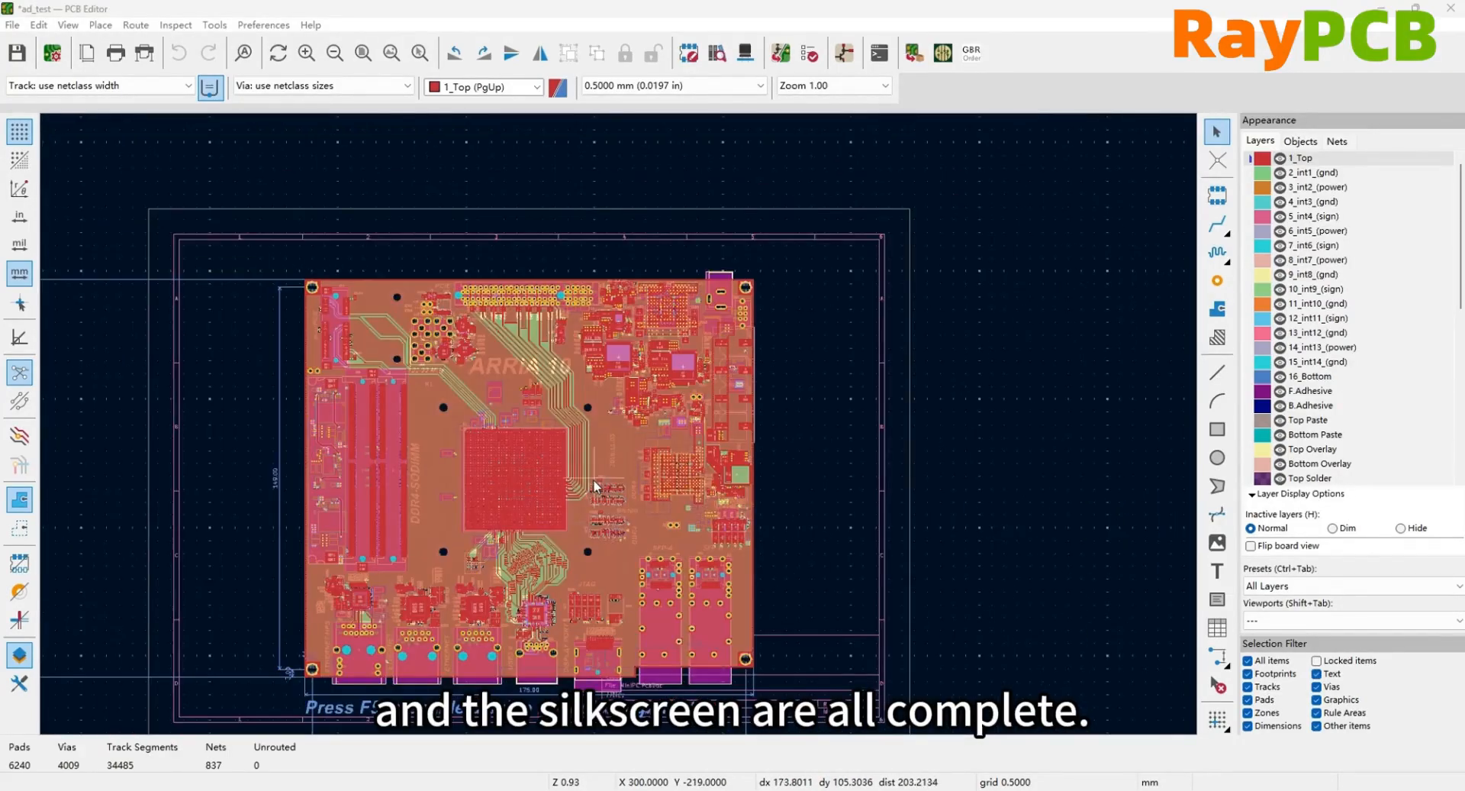
# - Inspect the inner copper layers by making 2_int1_(gnd), 3_int2_(power) and 4_int3_(gnd) active in turn
pyautogui.click(1312, 173)
pyautogui.click(1313, 189)
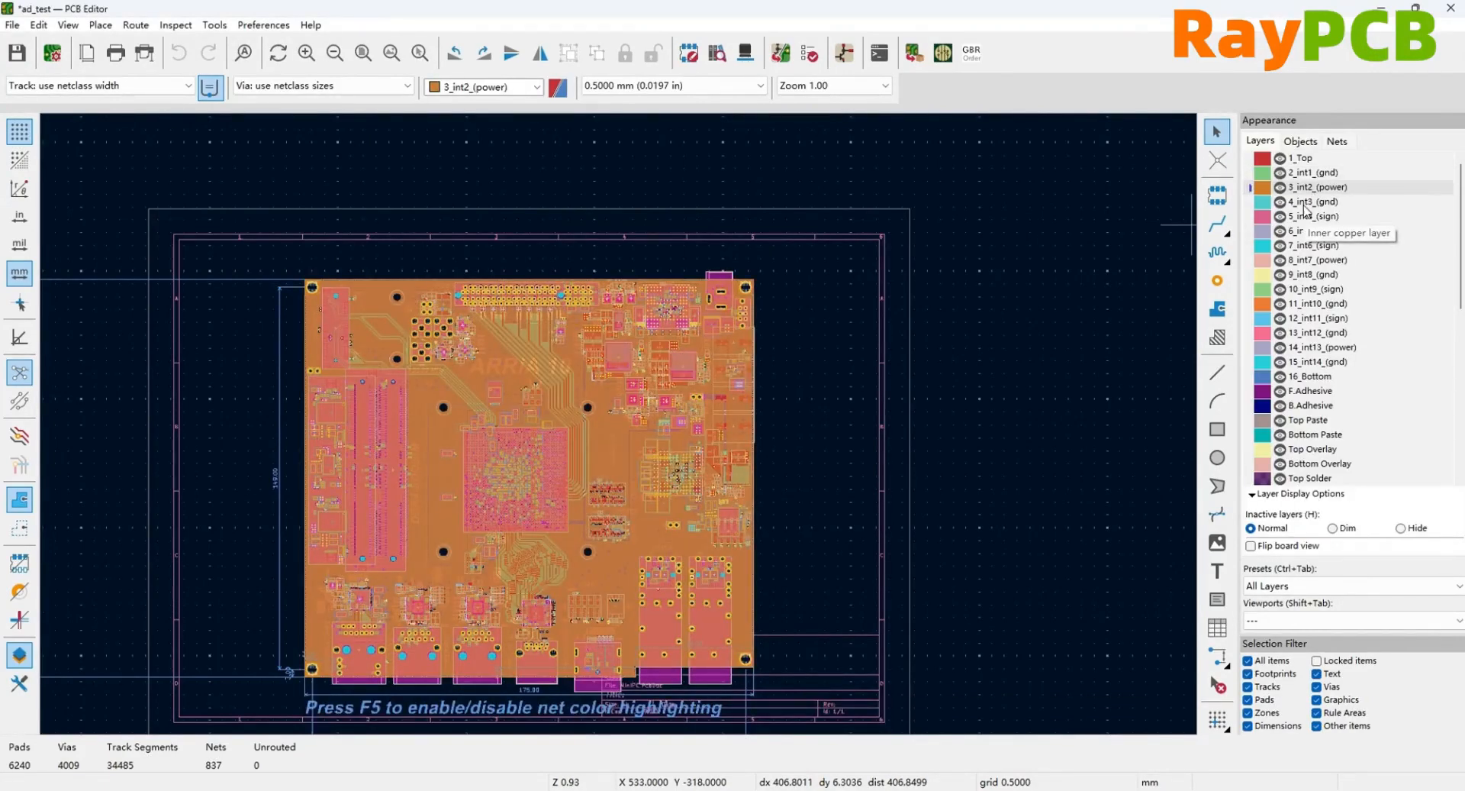
pyautogui.click(1307, 203)
pyautogui.scroll(-1, 620, 424)
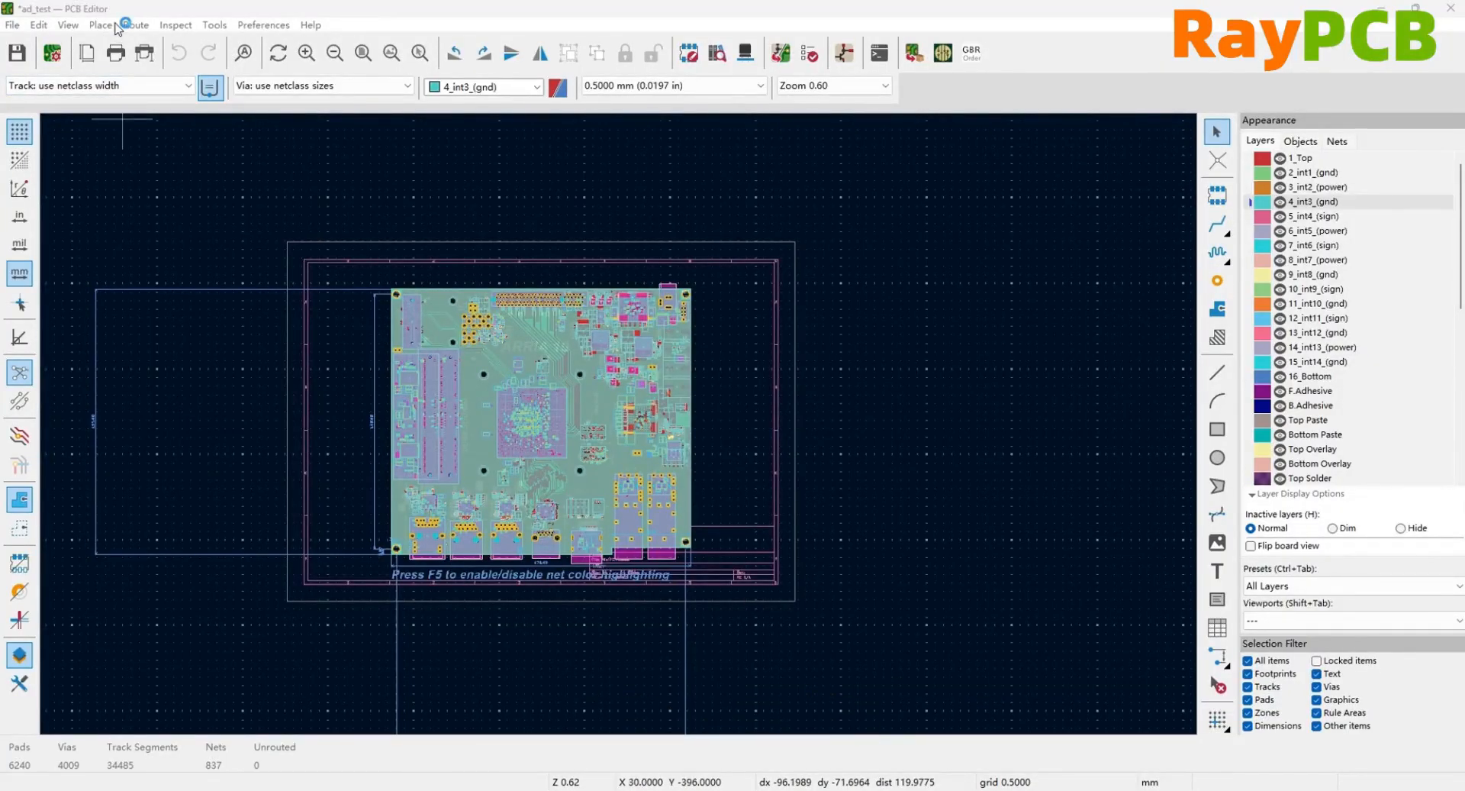
# - Show the imported board in the 3D Viewer, and reposition and enlarge the viewer window to show the whole board
pyautogui.click(76, 32)
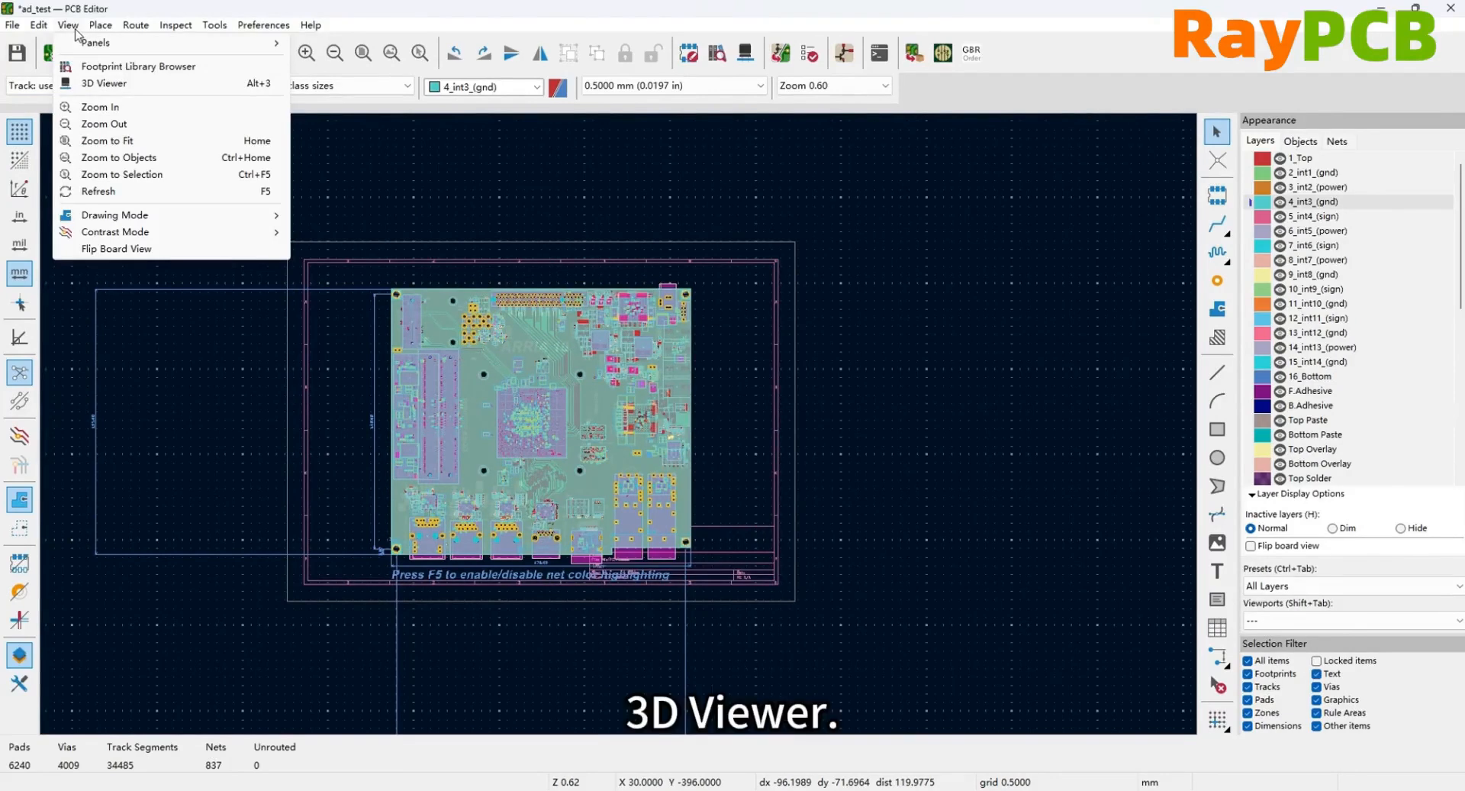
pyautogui.click(89, 87)
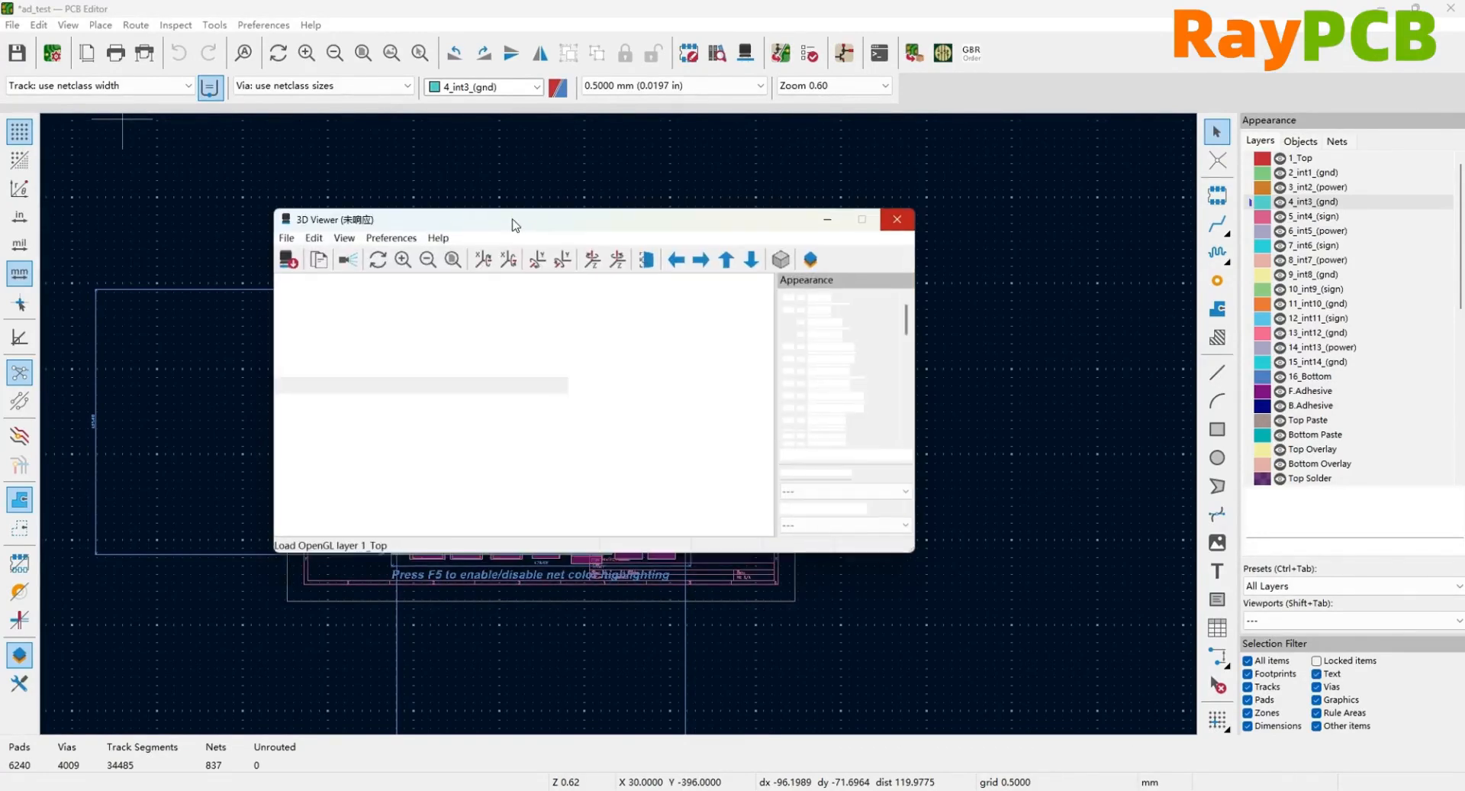
pyautogui.moveTo(512, 220); pyautogui.dragTo(519, 216)
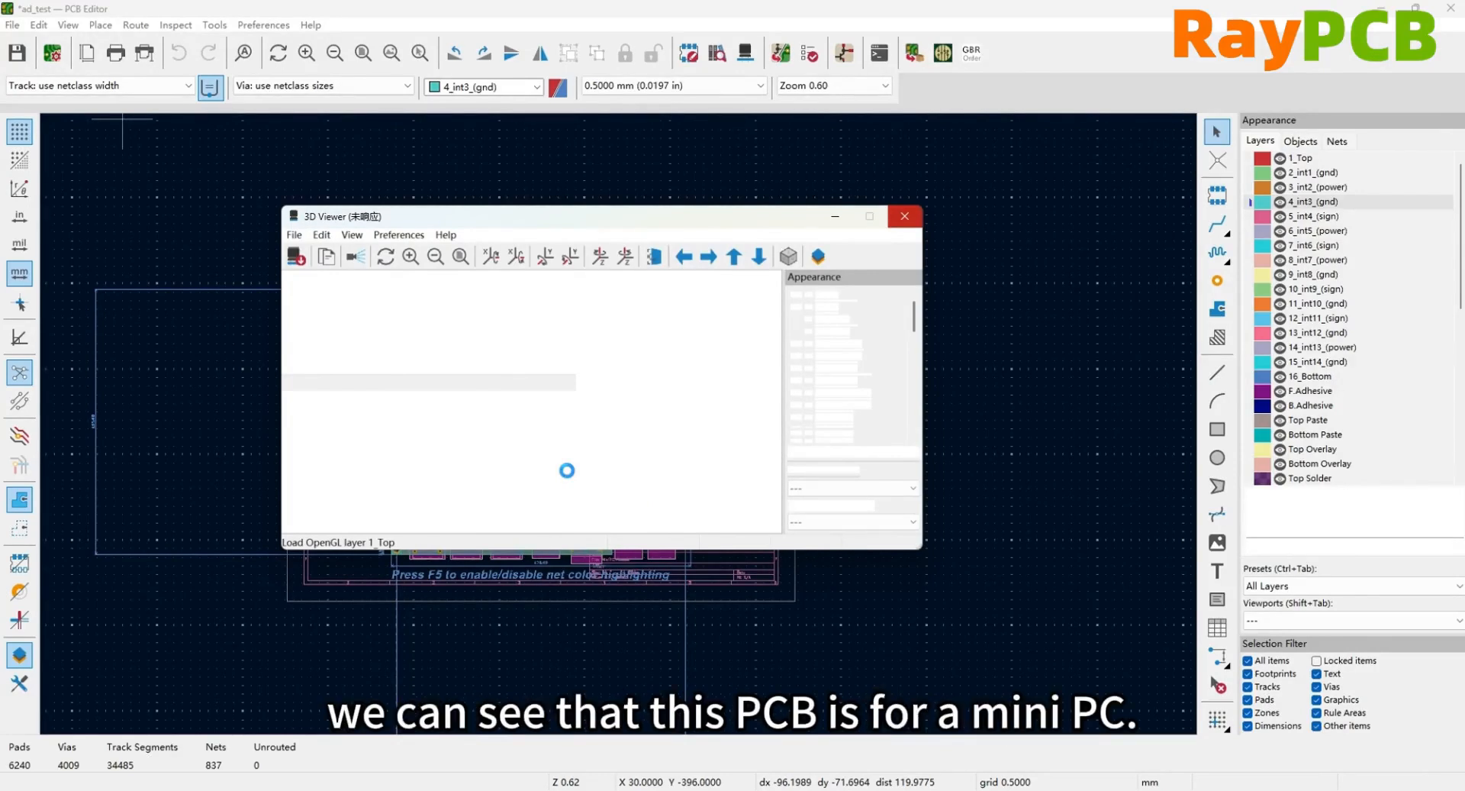
pyautogui.moveTo(565, 219); pyautogui.dragTo(996, 167)
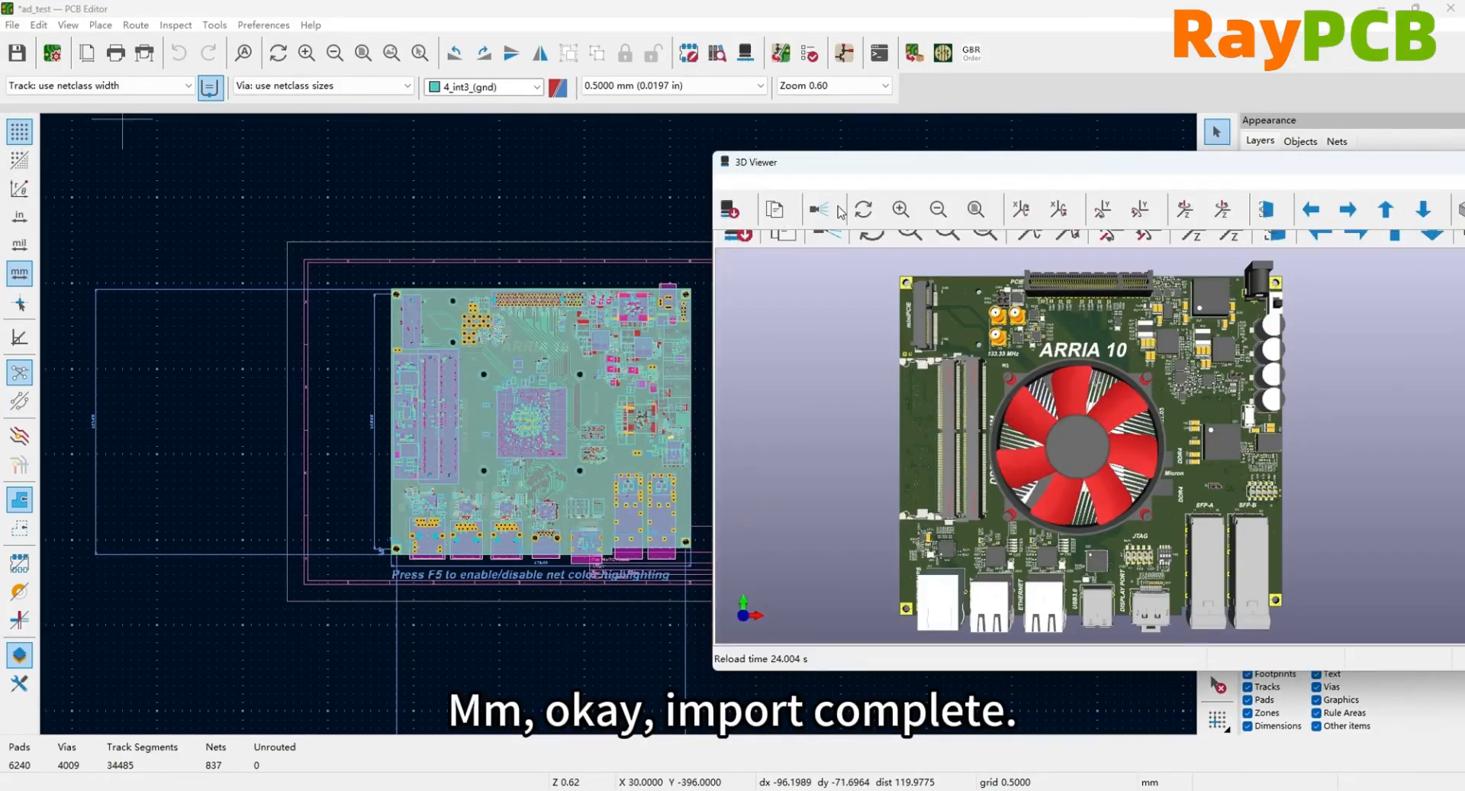
pyautogui.click(1000, 137)
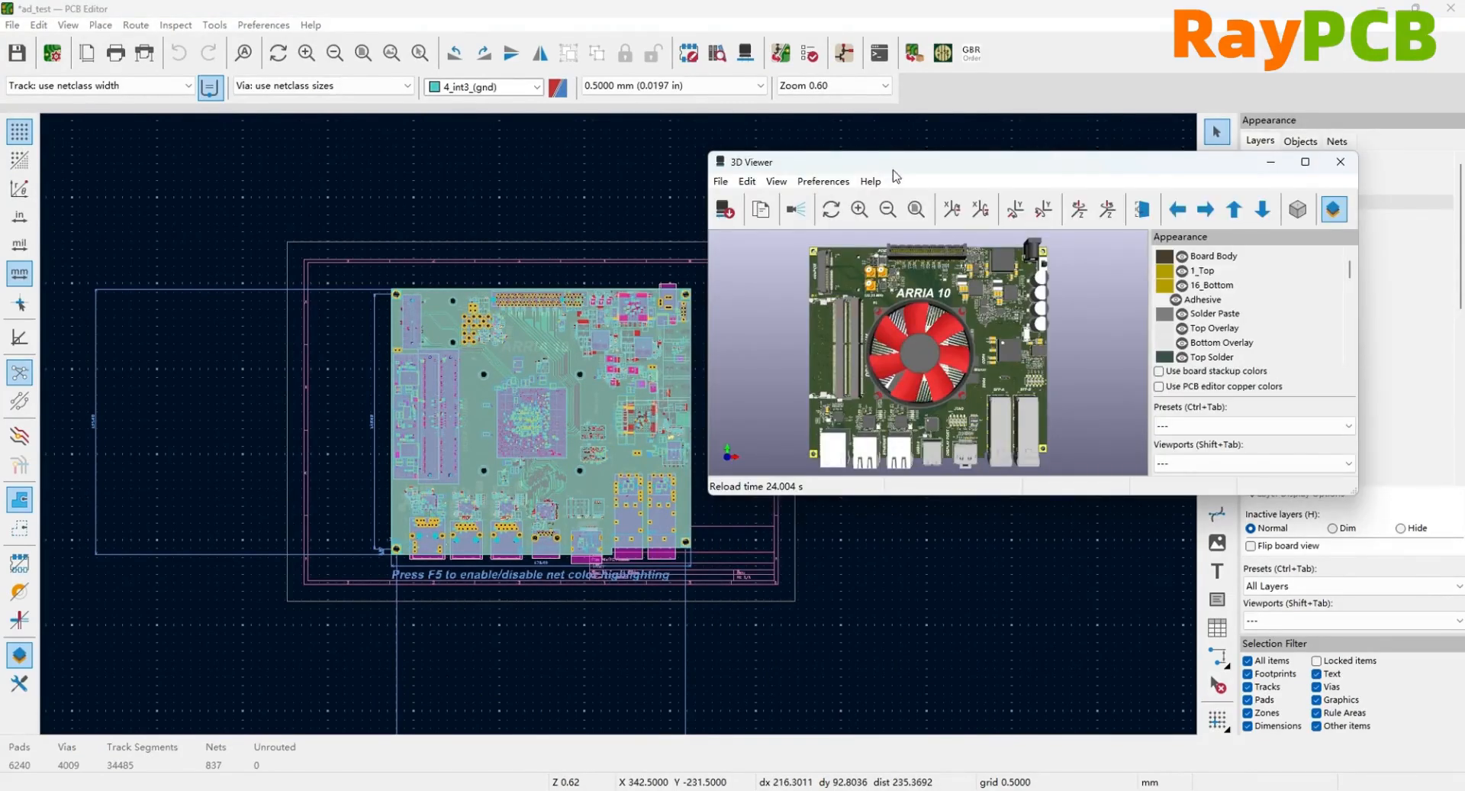
pyautogui.moveTo(906, 161); pyautogui.dragTo(471, 91)
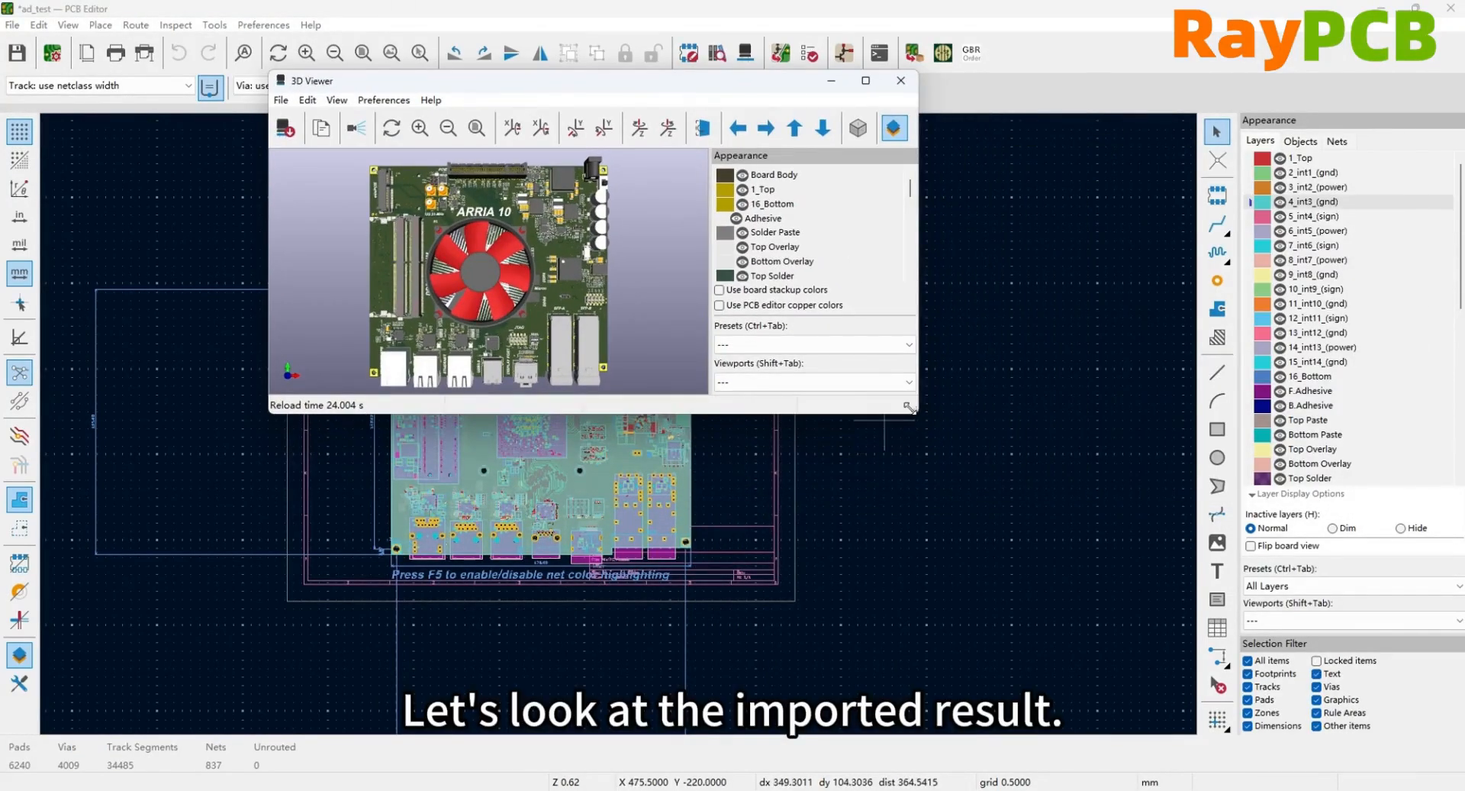
pyautogui.moveTo(1170, 648); pyautogui.dragTo(1202, 674)
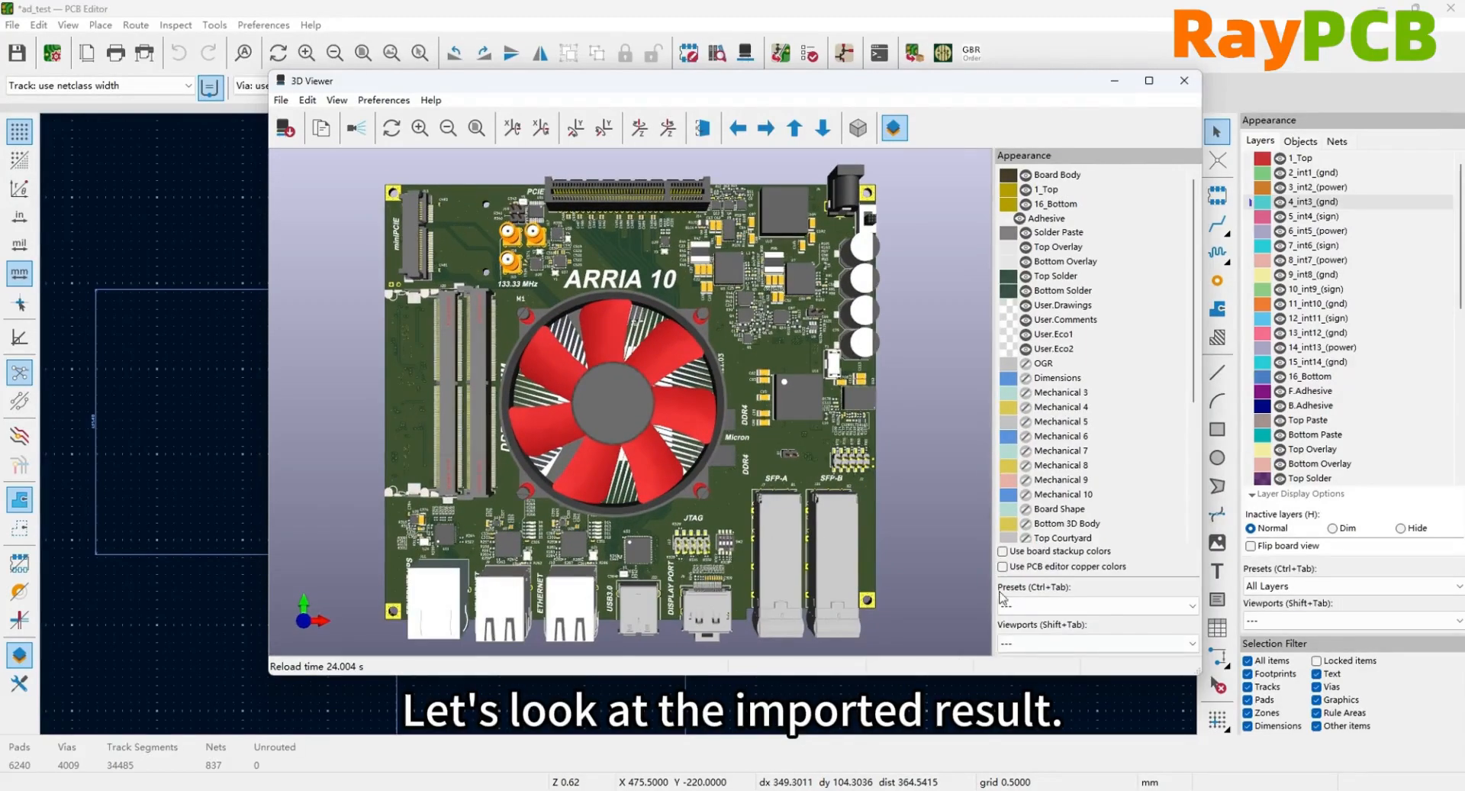
# - Examine the 3D board with its fan and connectors from several tilted angles
pyautogui.moveTo(698, 505); pyautogui.dragTo(610, 367)
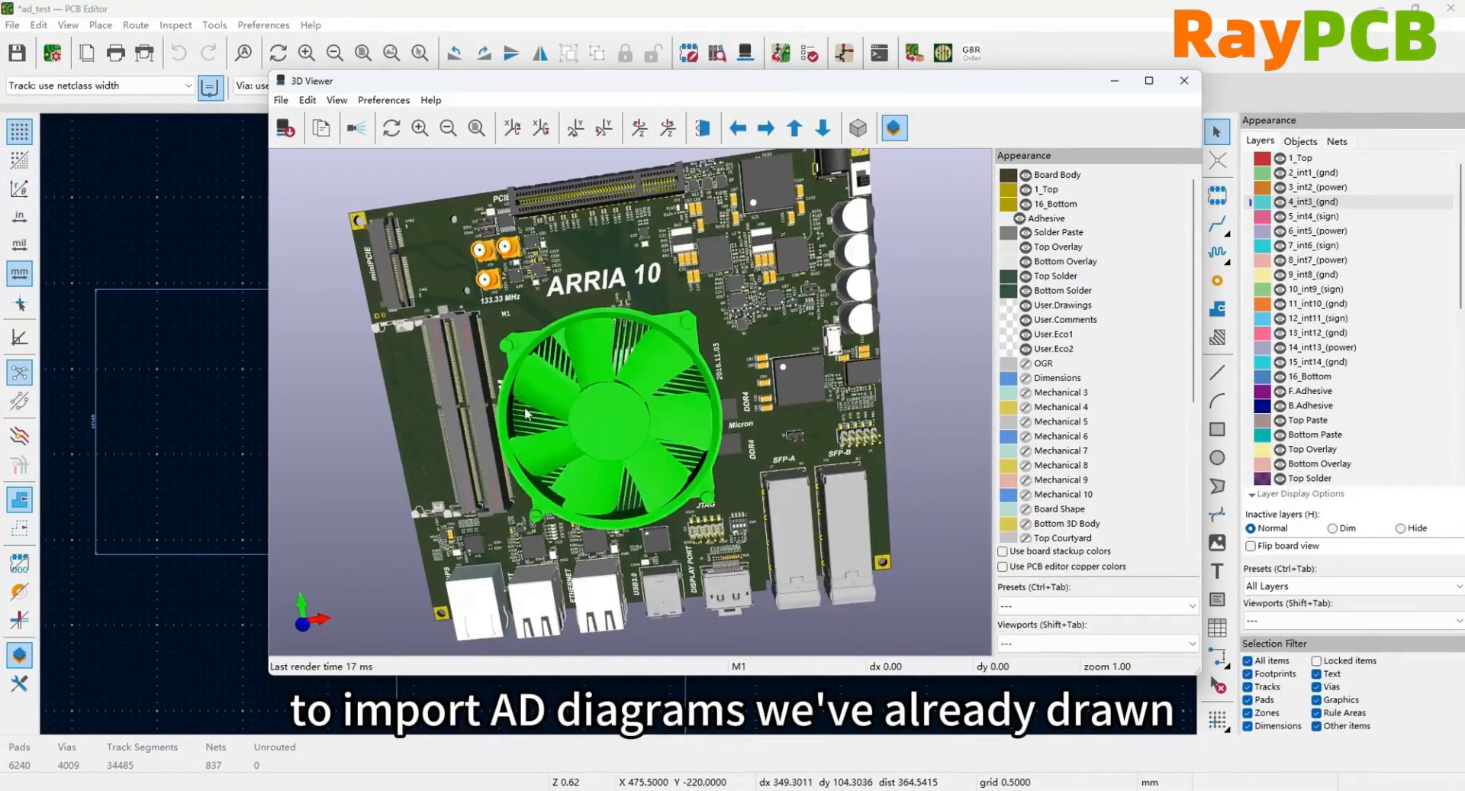
pyautogui.moveTo(536, 262); pyautogui.dragTo(665, 256)
pyautogui.moveTo(722, 577); pyautogui.dragTo(606, 452)
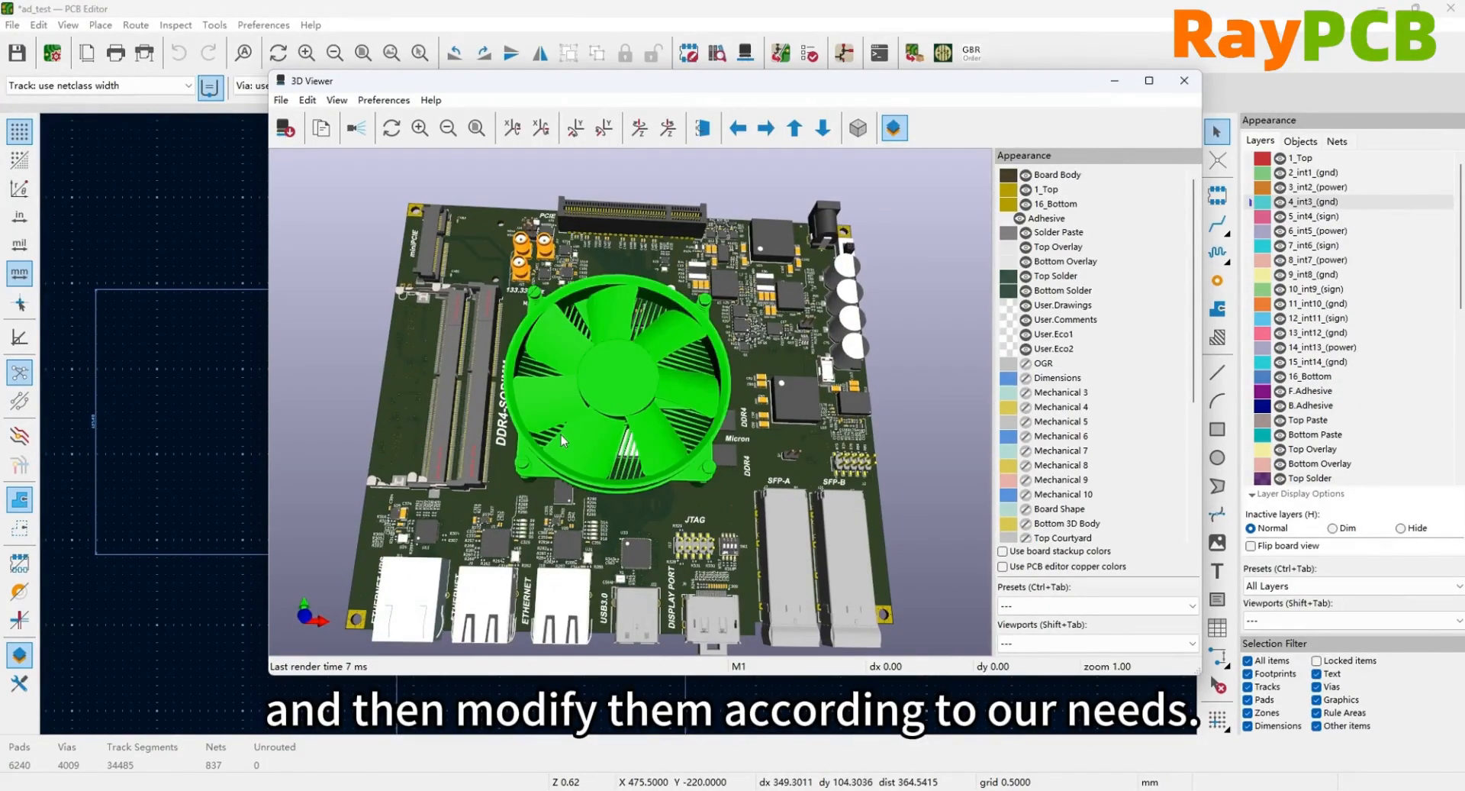